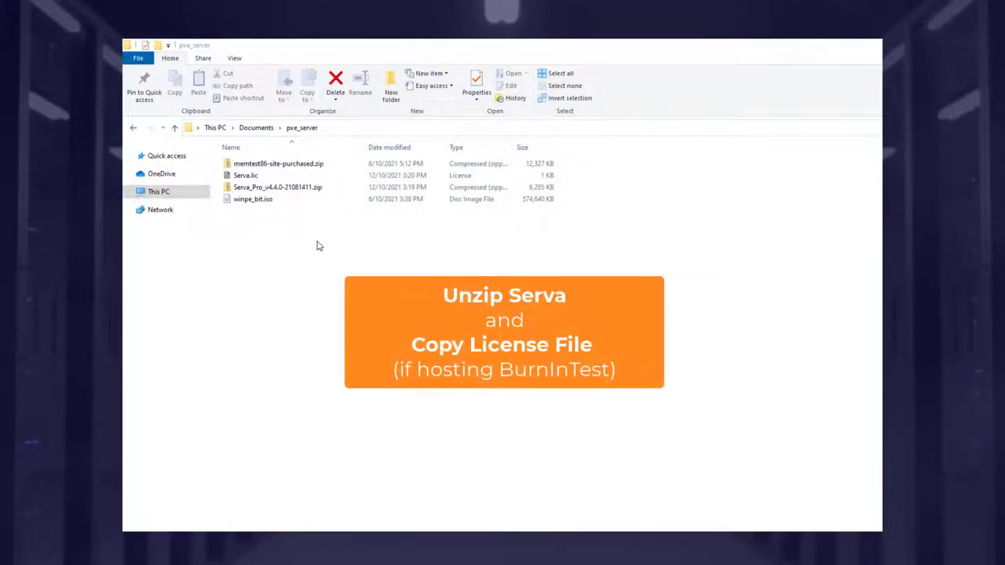
Extract the Serva Pro zip into its suggested folder.
right_click(305, 189)
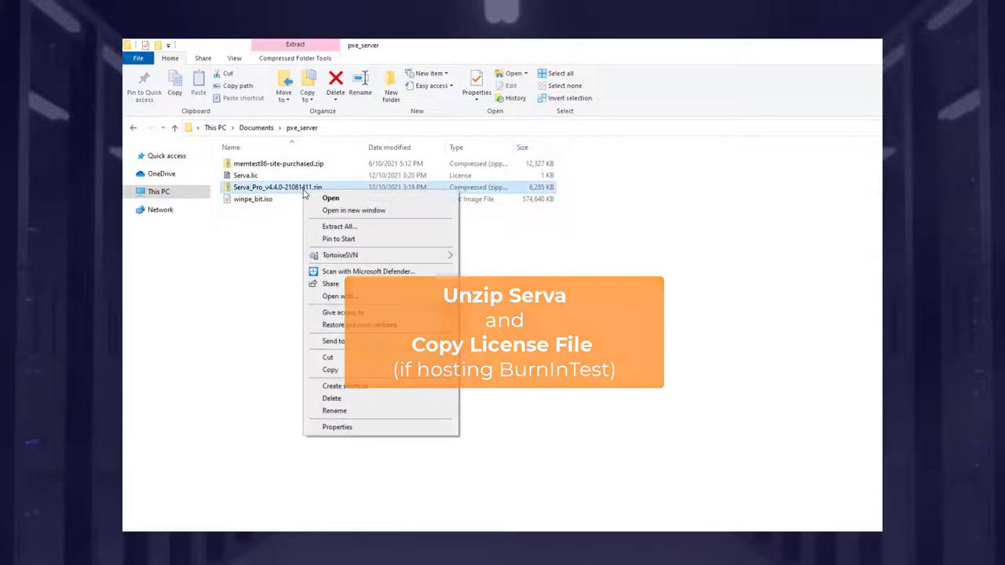
left_click(348, 230)
left_click(762, 479)
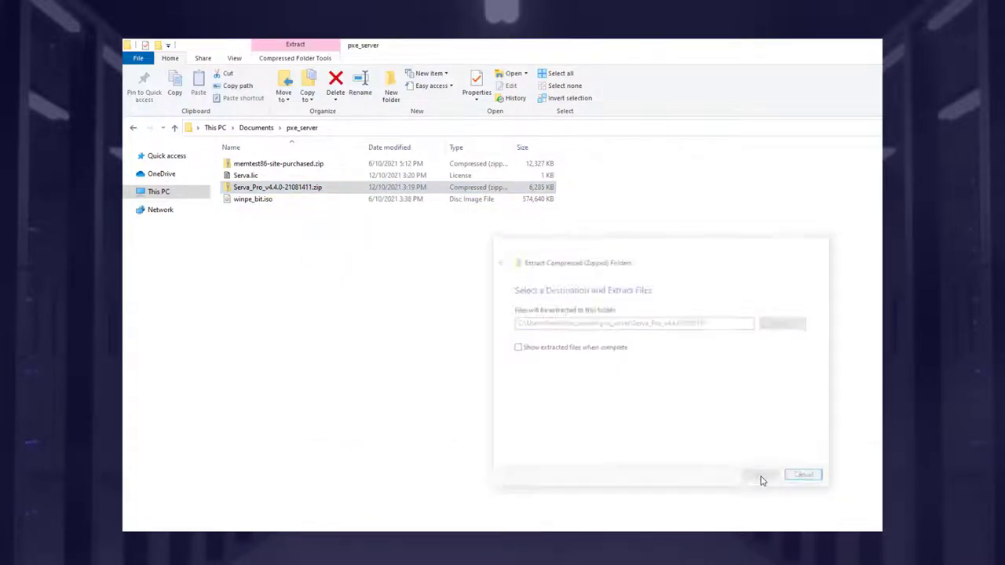
Move Serva.lic into the extracted Serva_Pro_v4.4.0-21081411 folder.
left_click(285, 190)
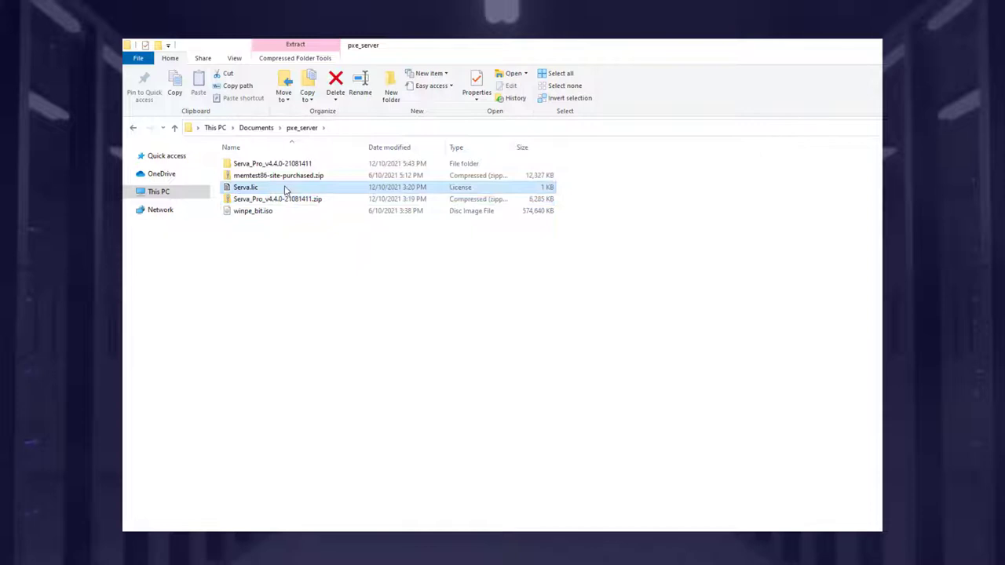
right_click(286, 190)
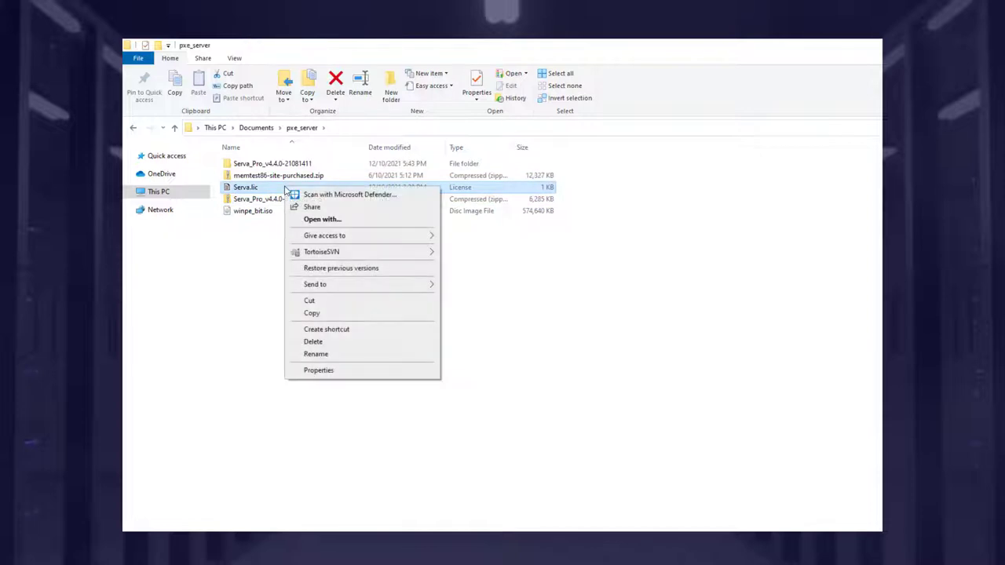
left_click(306, 300)
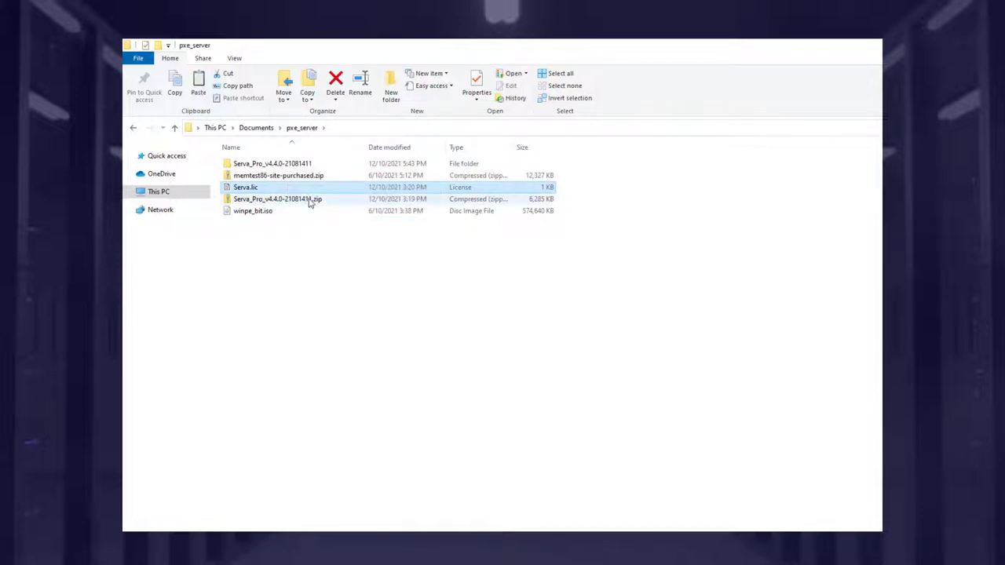
double_click(285, 163)
right_click(354, 290)
left_click(382, 367)
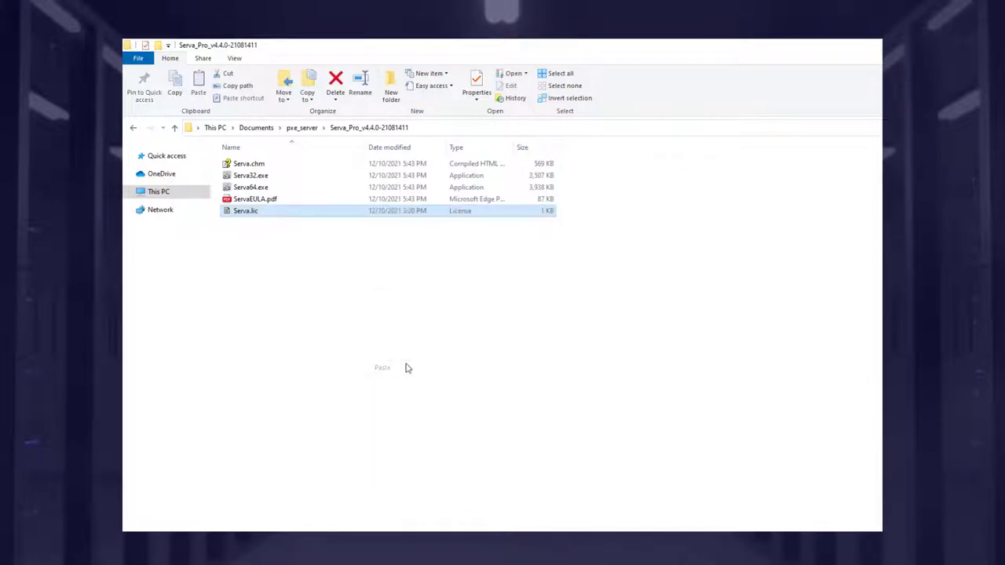
Create an empty serva_root folder in pxe_server.
left_click(175, 128)
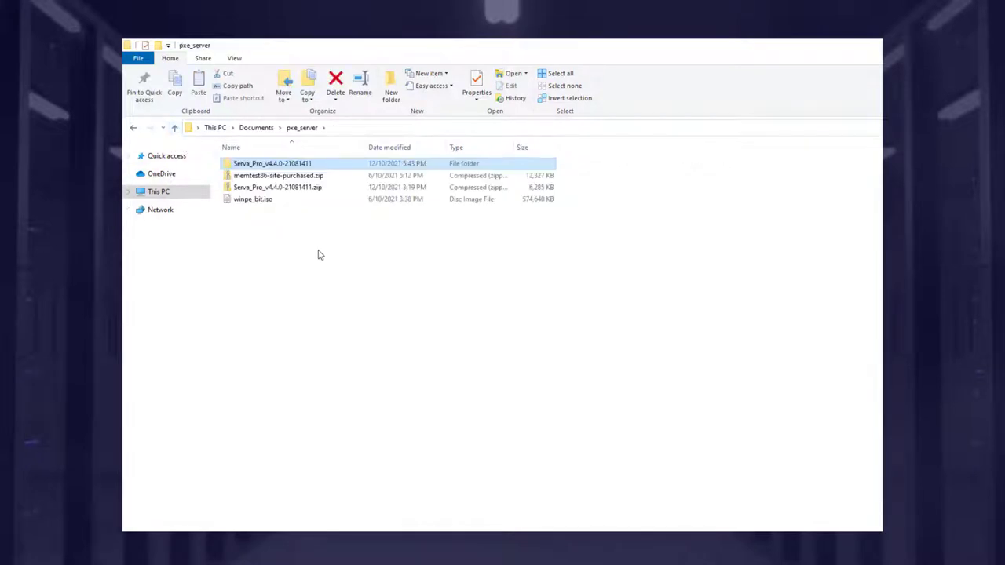
right_click(318, 255)
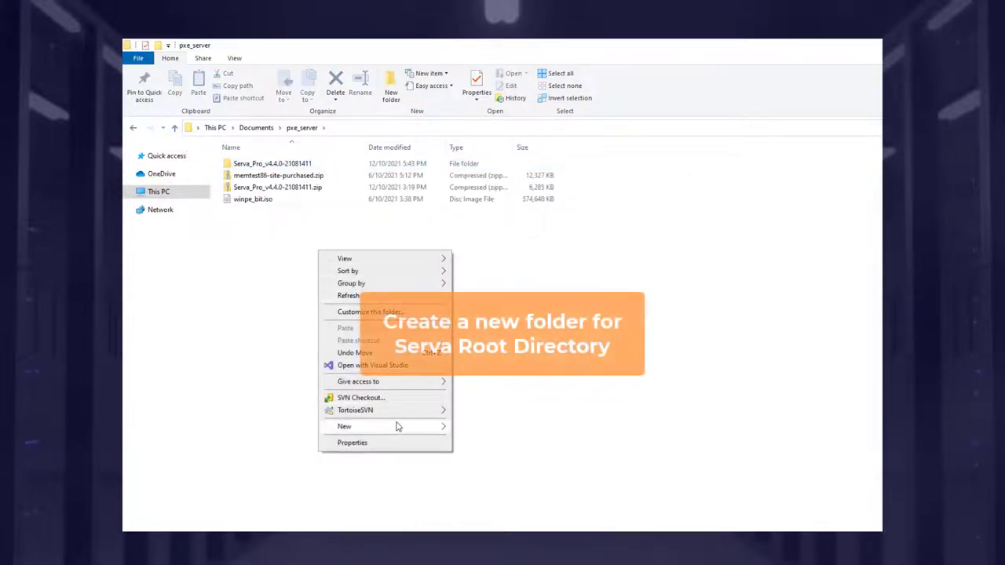
mouse_move(397, 427)
left_click(478, 429)
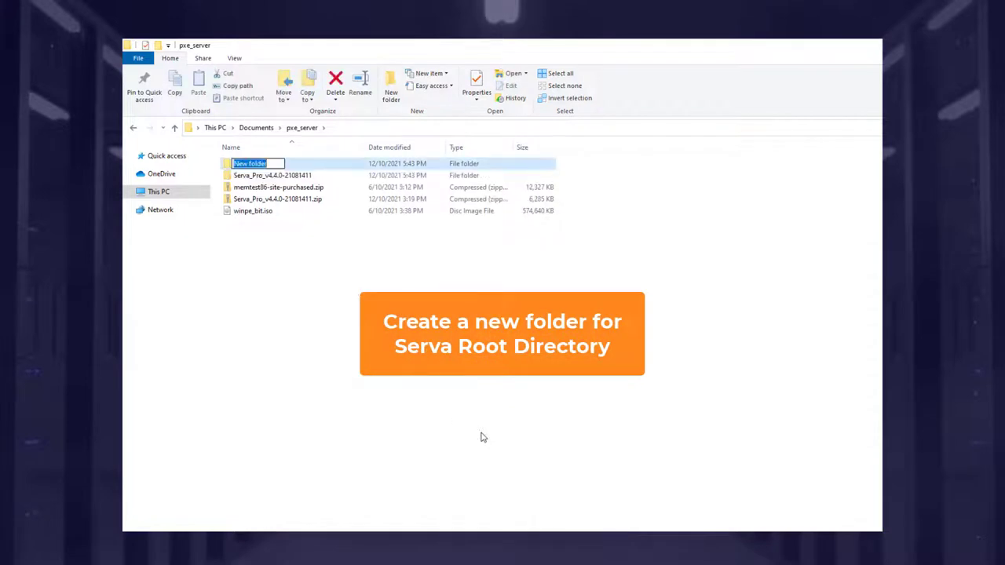
type("serv")
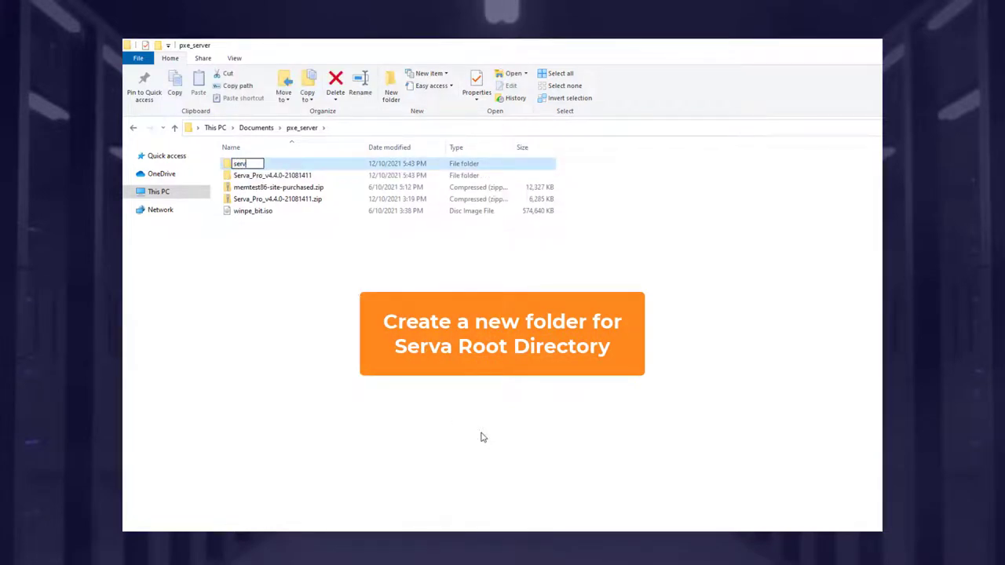
type("a_root")
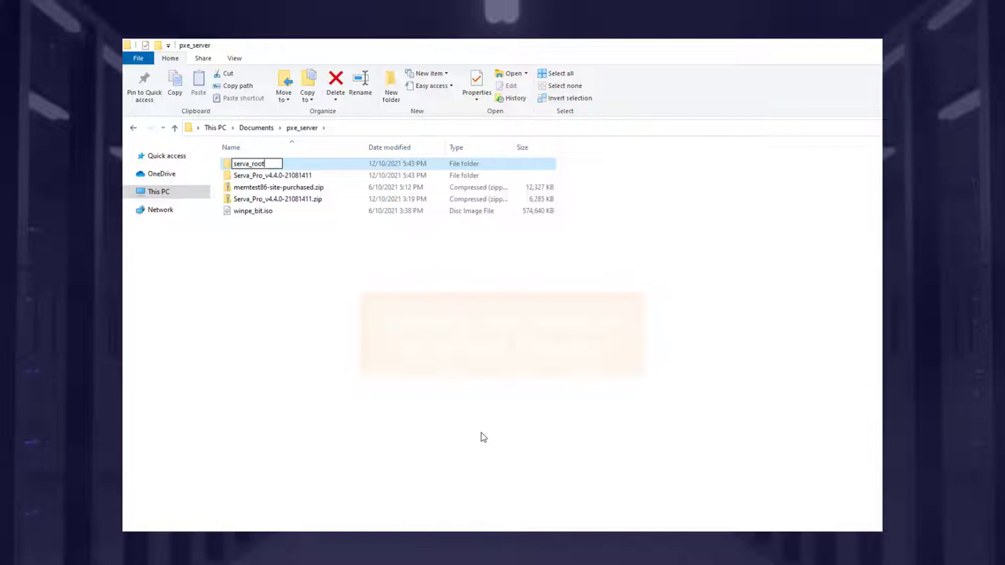
key("Return")
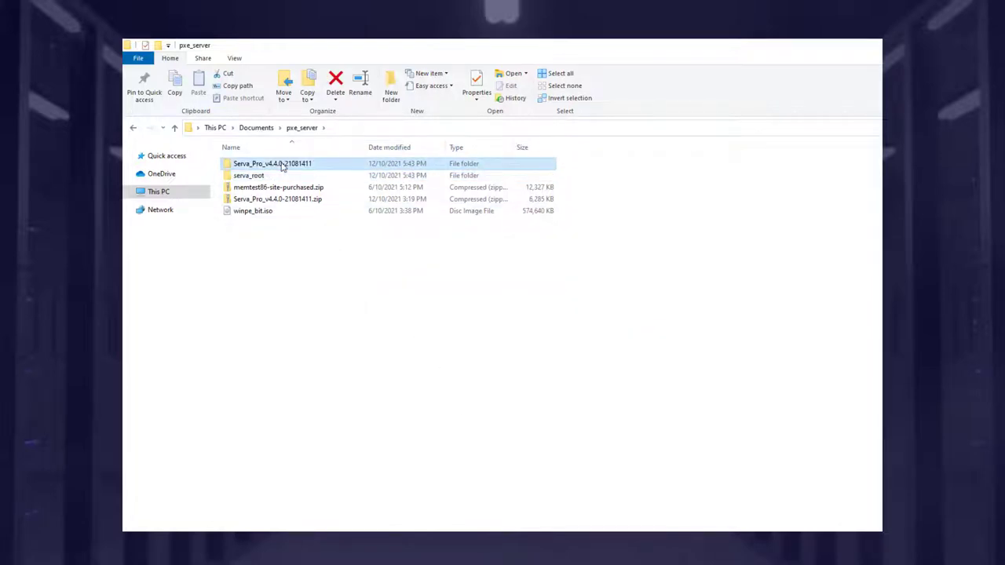
double_click(282, 164)
Launch Serva64.exe, accept the licence notice, and bring up the Serva Pro Settings.
left_click(267, 200)
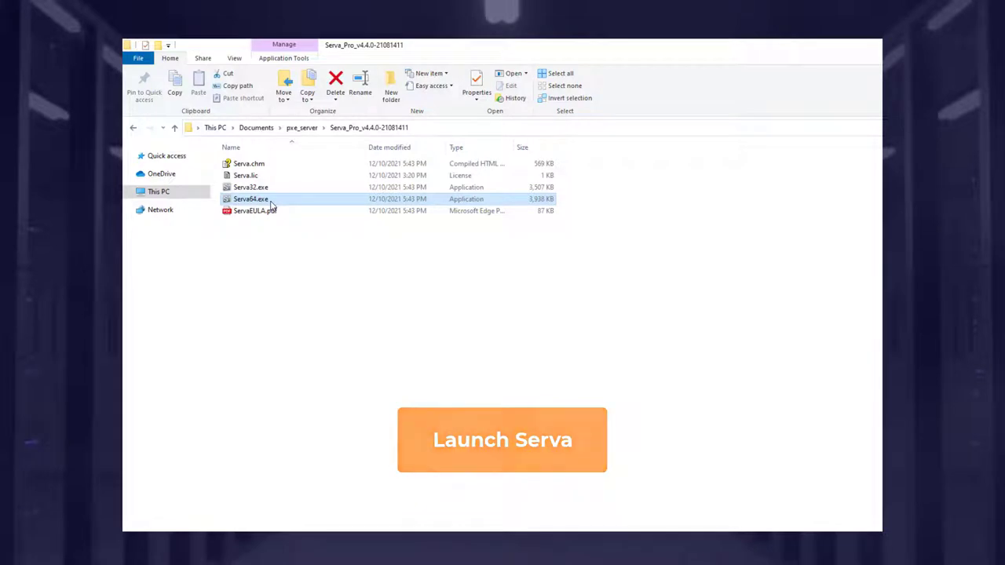
double_click(271, 202)
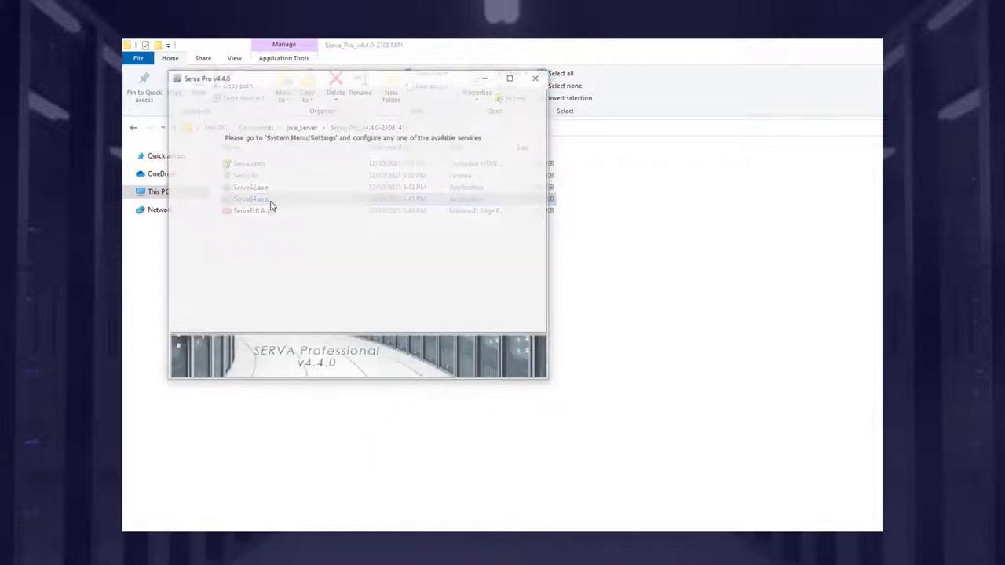
left_click(399, 303)
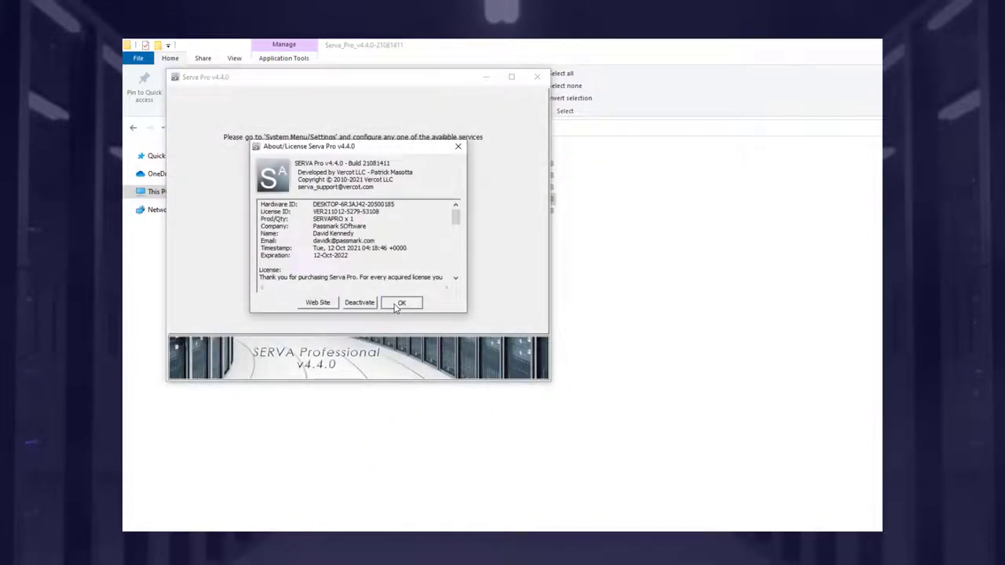
left_click(175, 79)
left_click(183, 84)
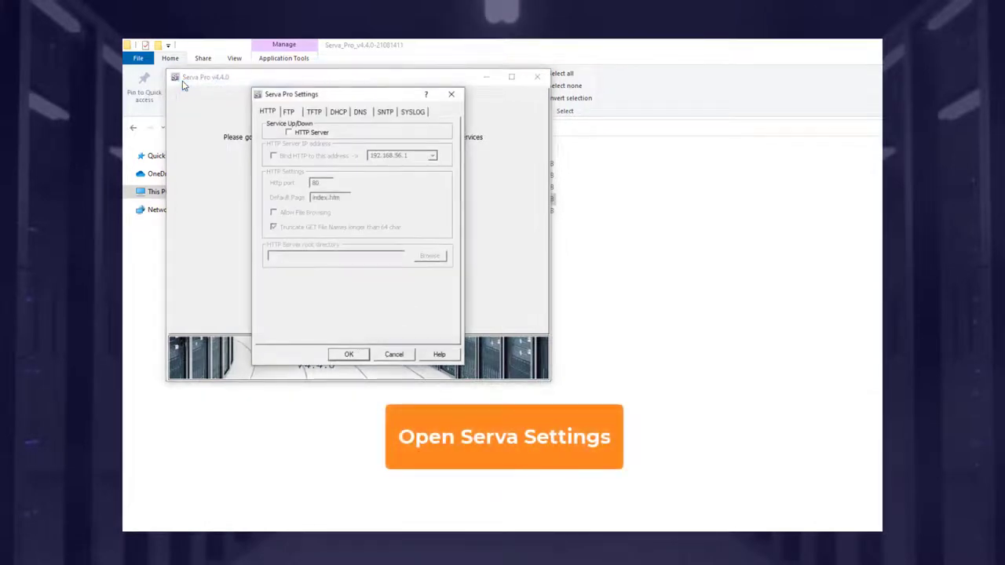
Enable the TFTP server rooted at pxe_server\serva_root with Standard security.
left_click(313, 112)
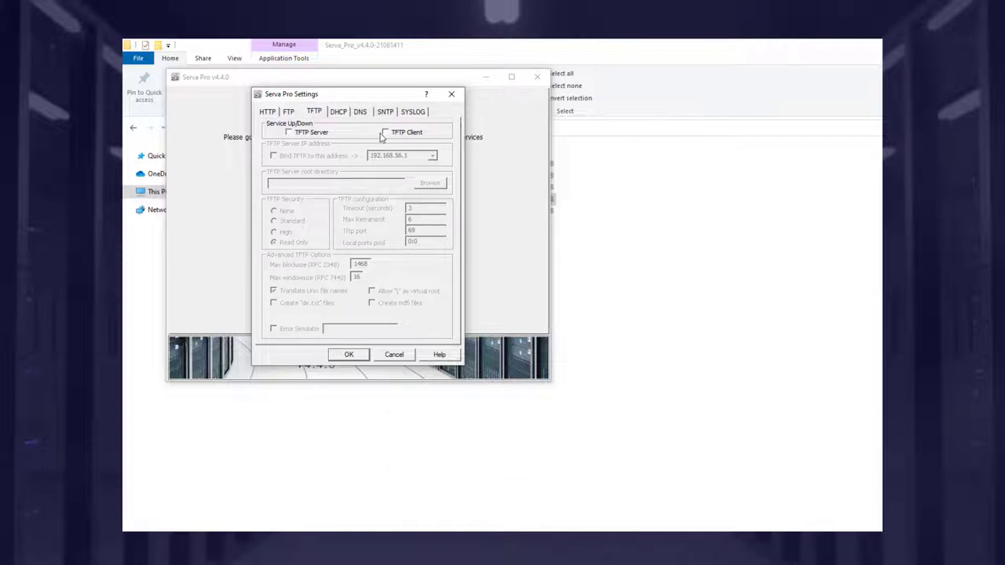
left_click(289, 132)
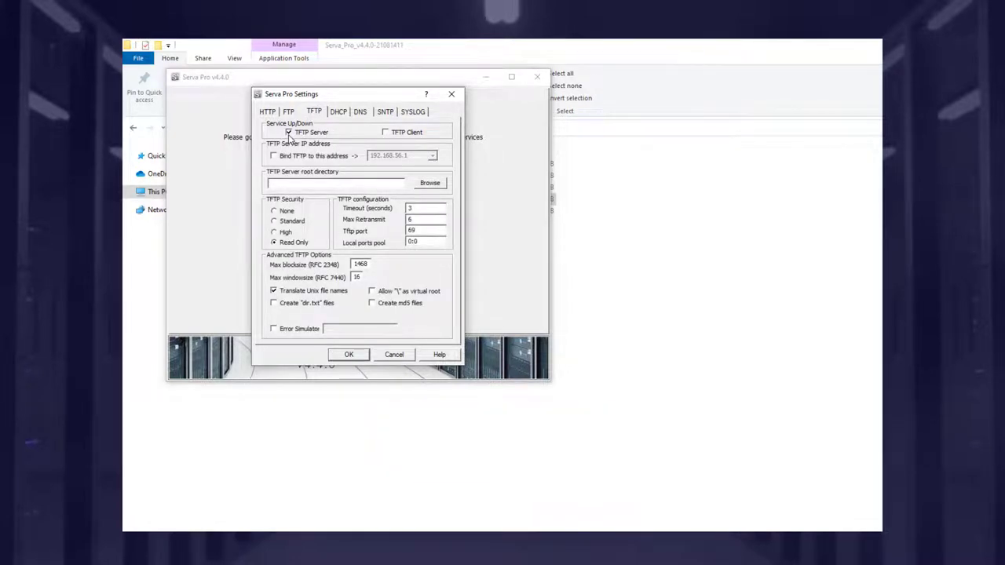
left_click(430, 184)
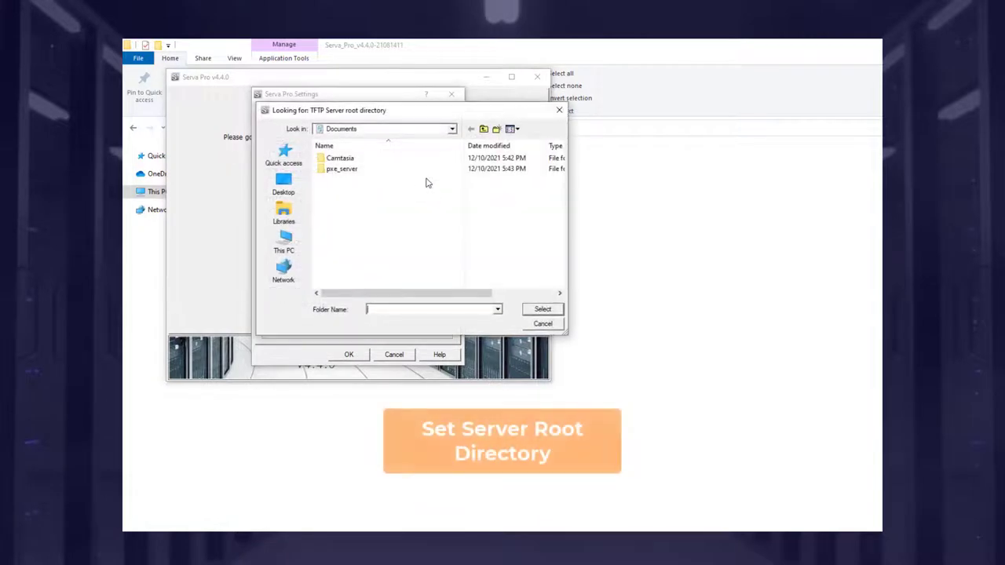
double_click(376, 173)
double_click(362, 173)
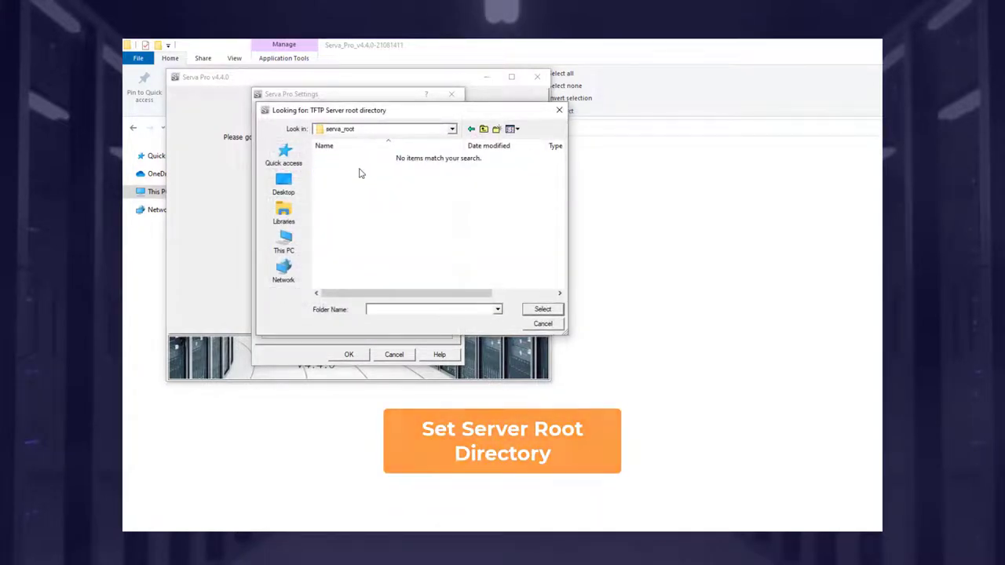
left_click(541, 309)
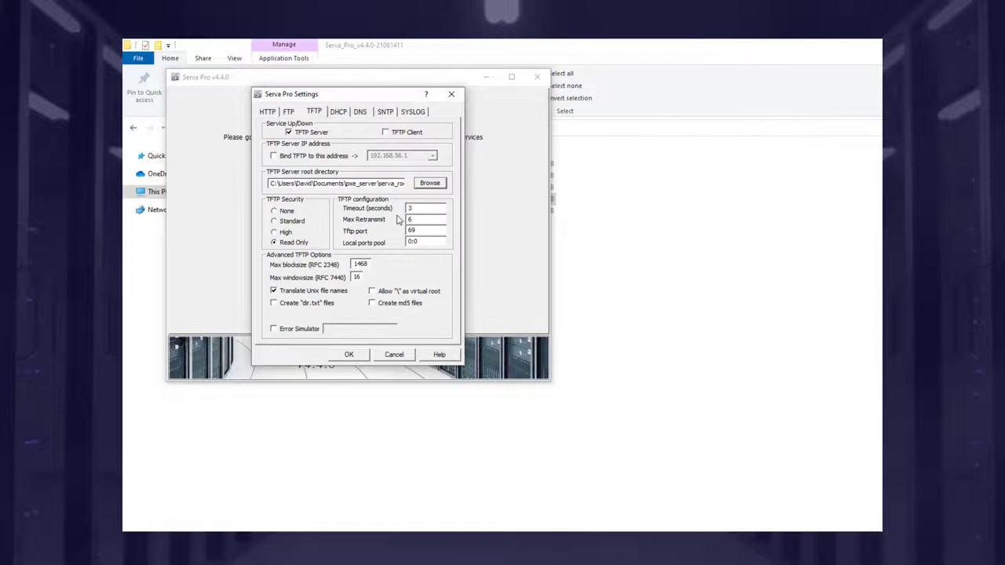
left_click_drag(299, 187, 433, 189)
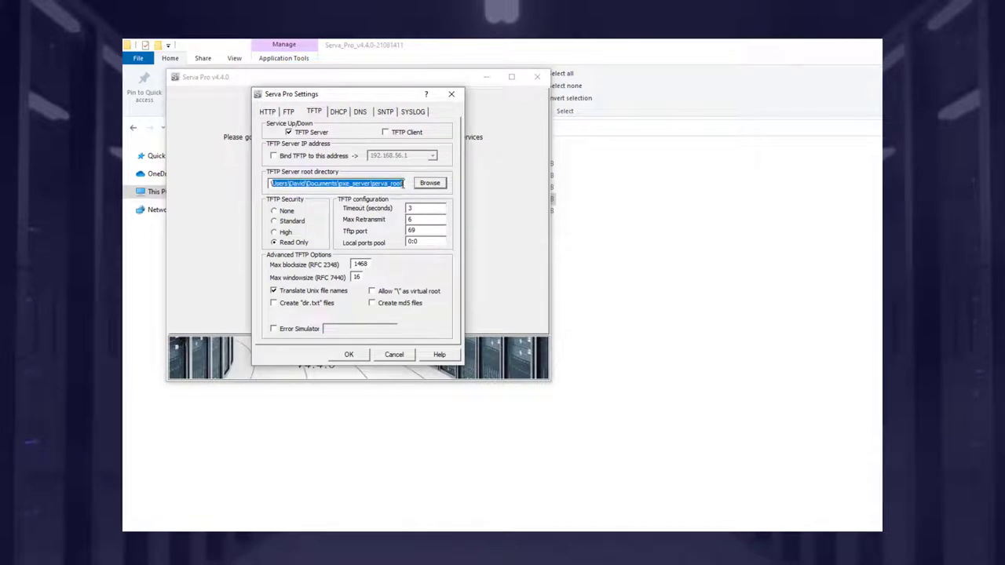
left_click(403, 184)
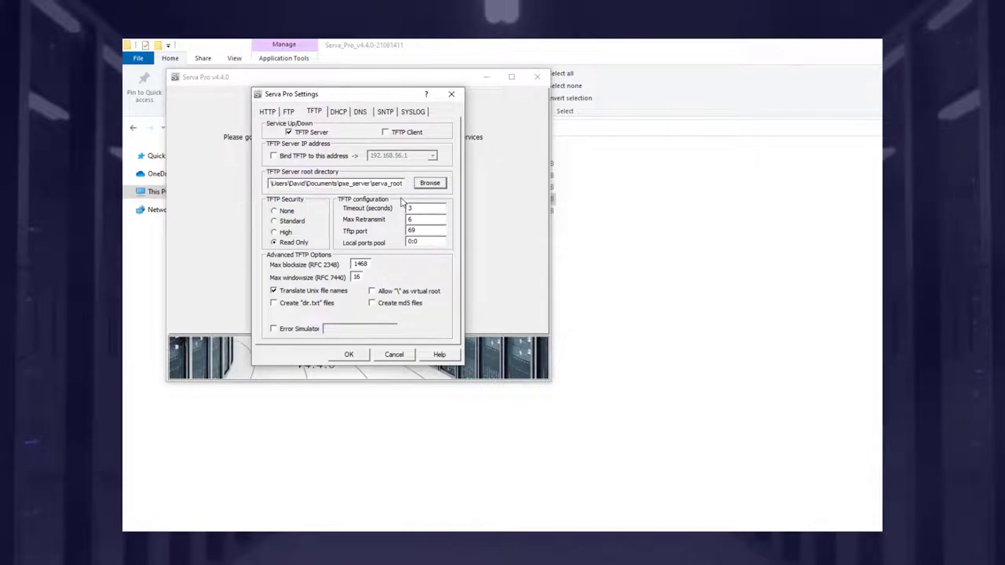
left_click(274, 221)
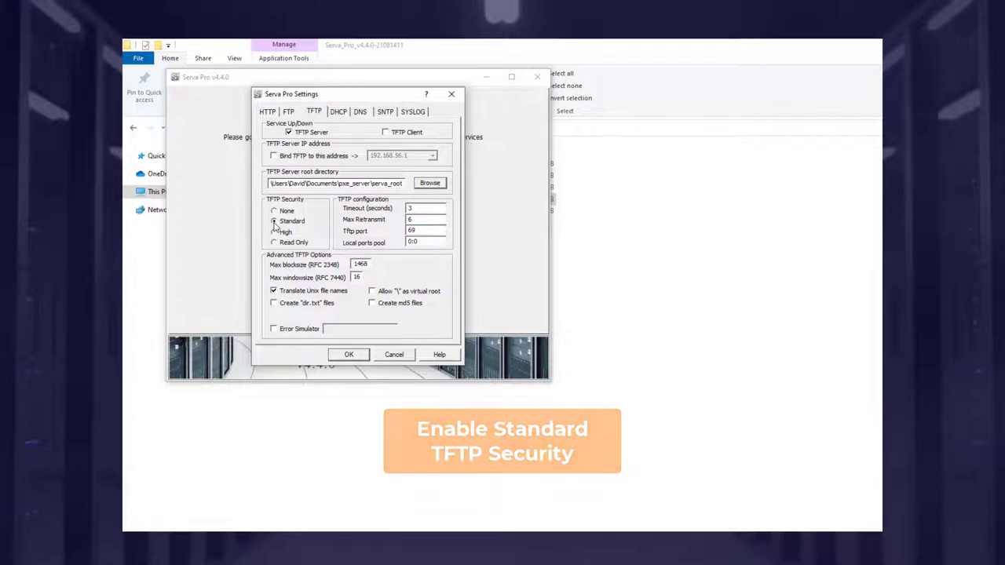
left_click(341, 113)
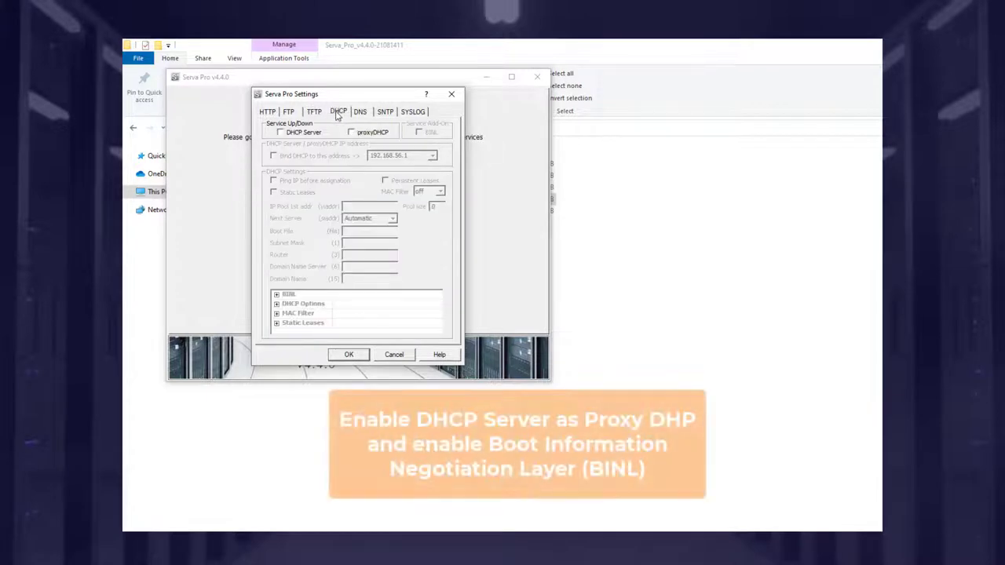
Enable proxyDHCP and BINL, save the settings, and close Serva Pro.
left_click(351, 132)
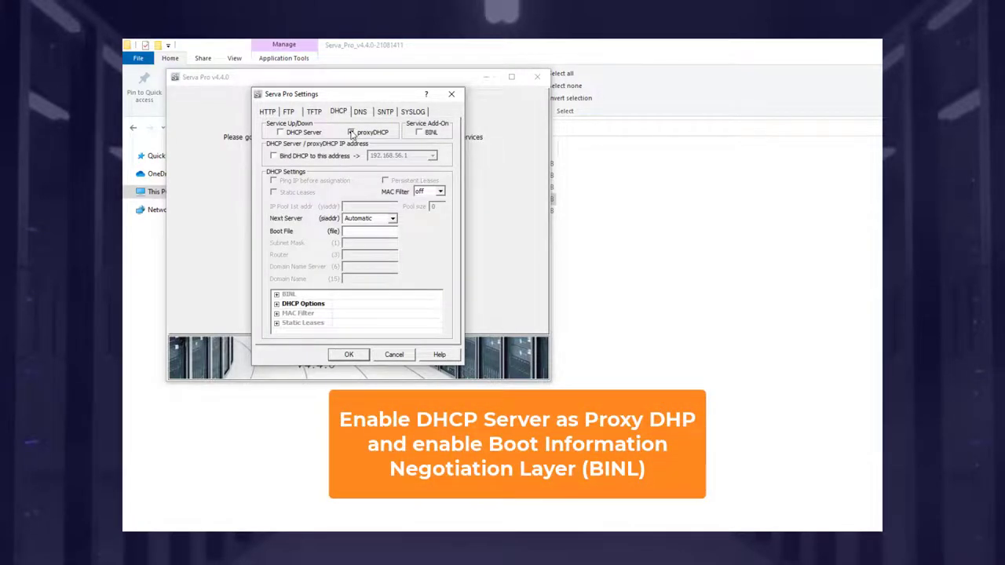
left_click(421, 133)
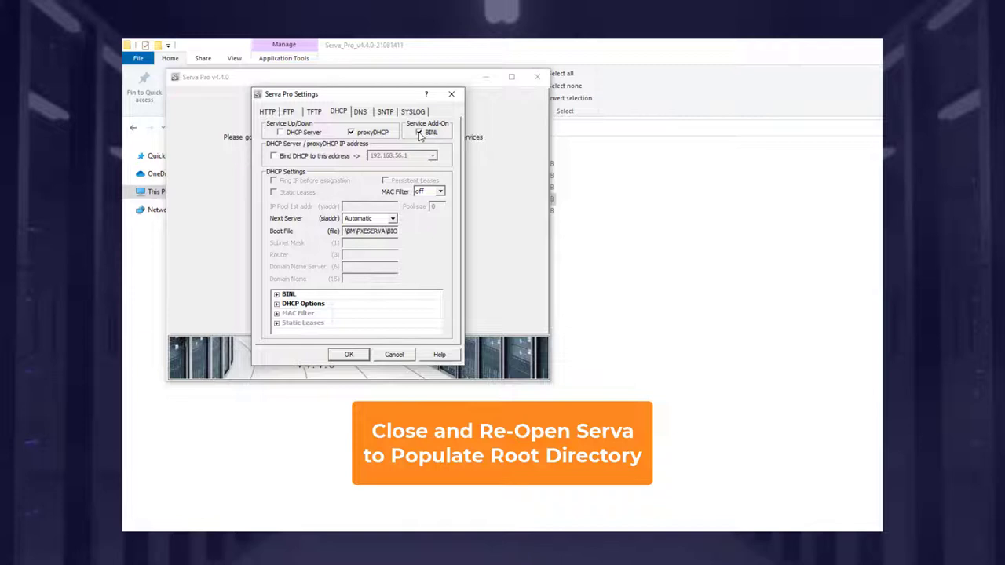
left_click(363, 355)
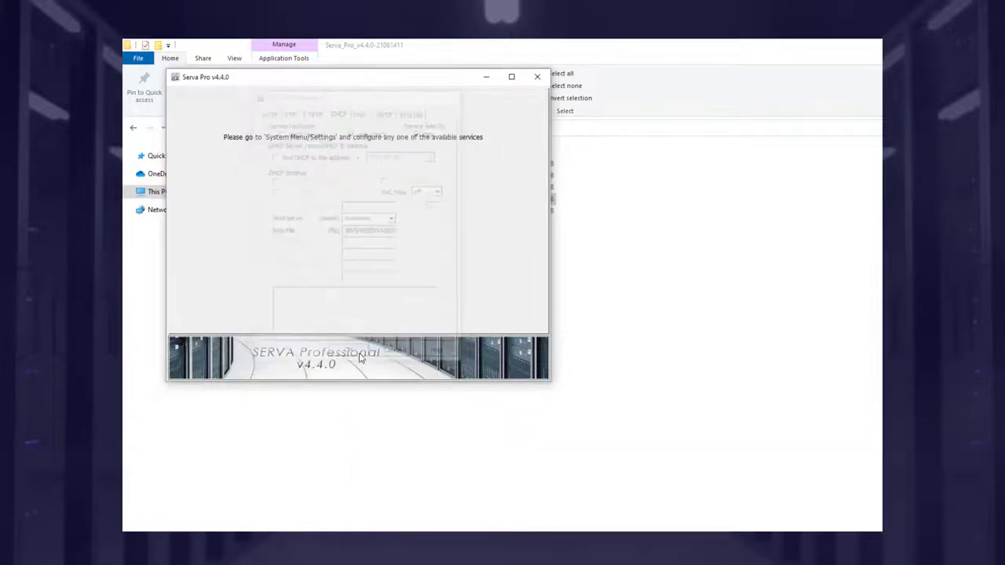
left_click(538, 78)
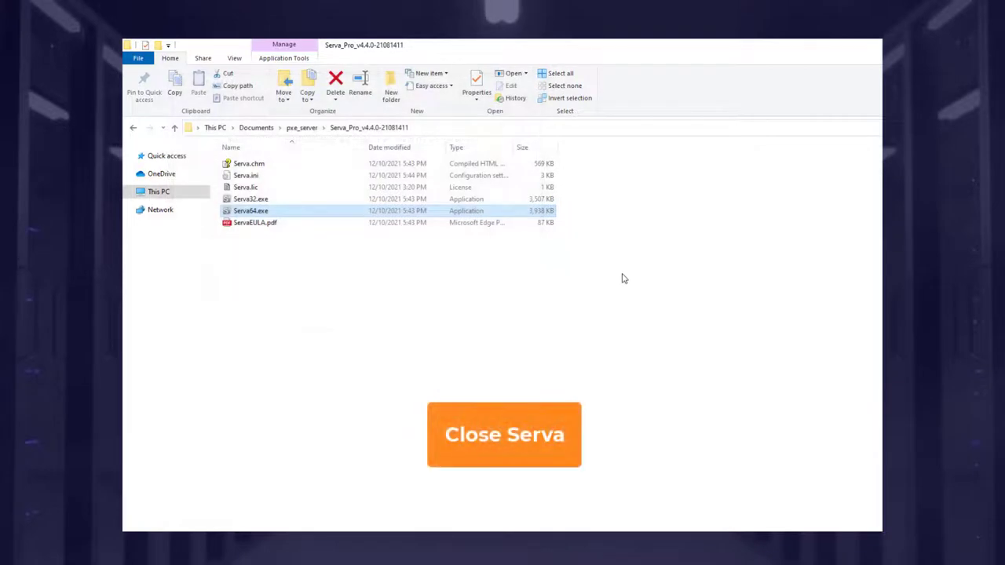
Relaunch Serva64.exe so BINL creates its boot folders, then close it.
double_click(261, 213)
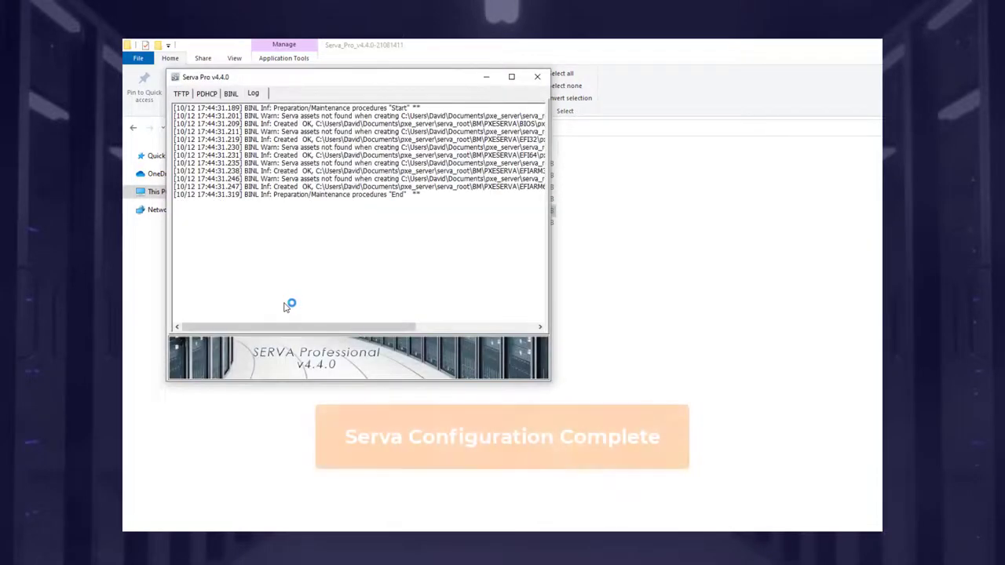
left_click(541, 76)
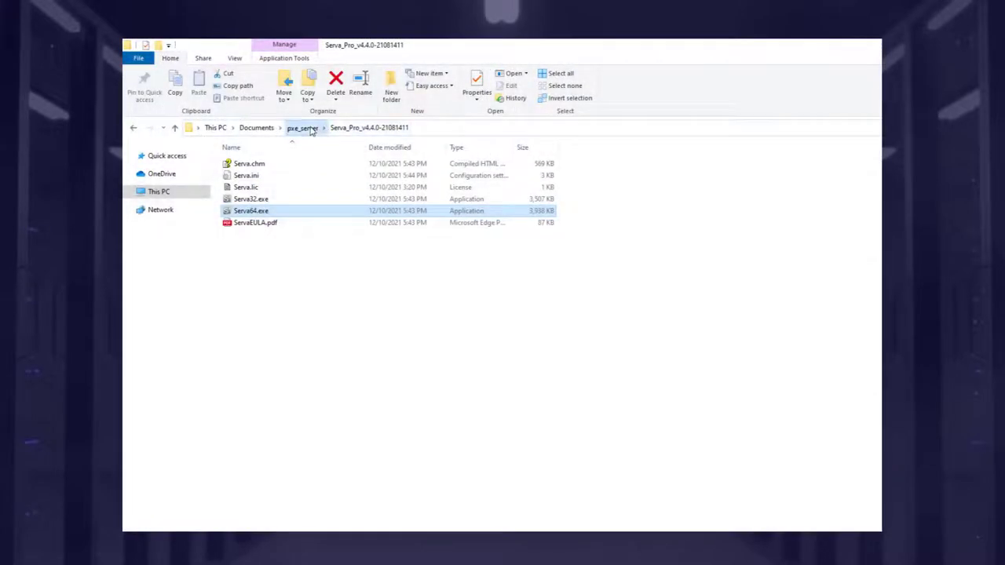
Extract memtest86-site-purchased.zip into its own folder in pxe_server.
left_click(302, 127)
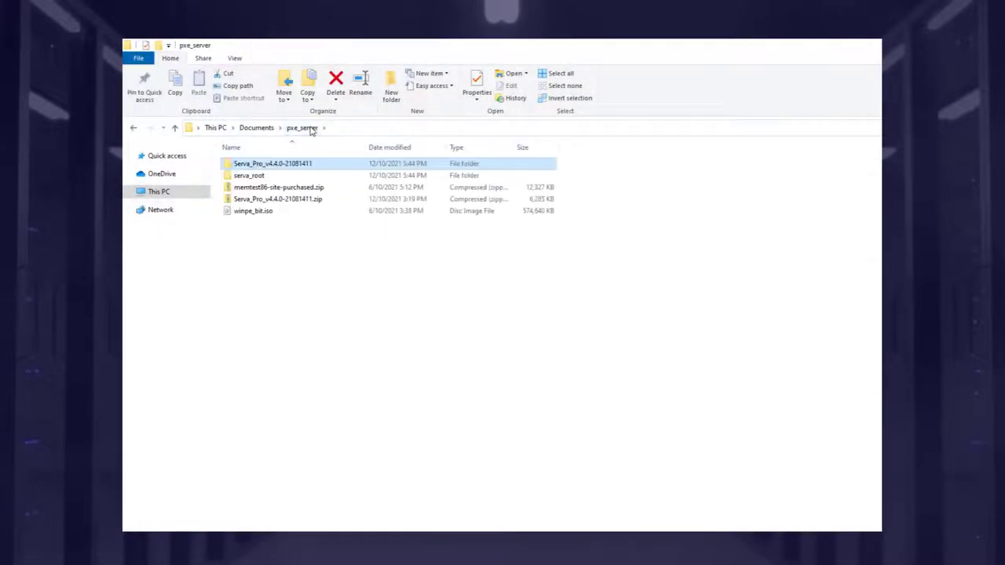
left_click(277, 188)
right_click(276, 189)
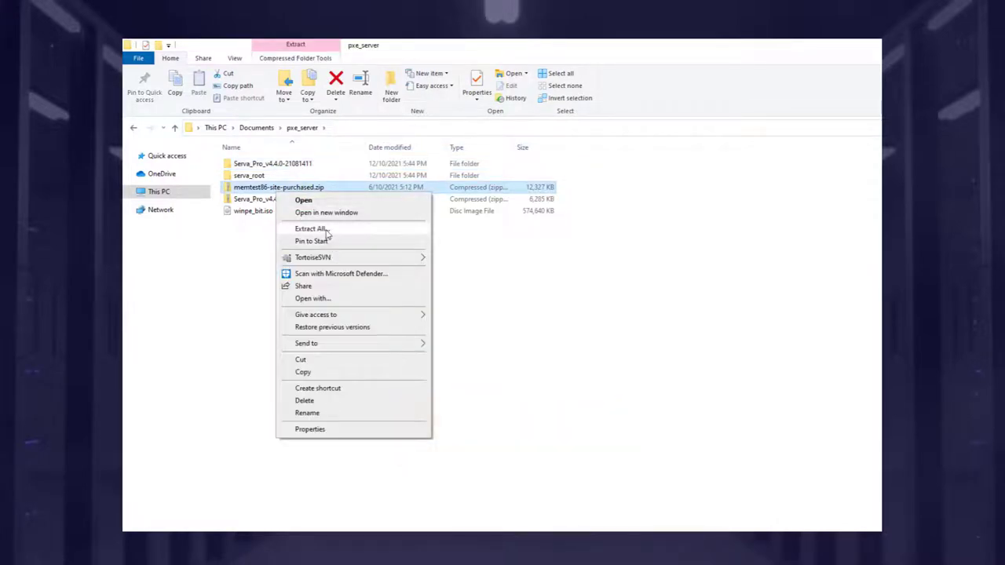
left_click(325, 230)
left_click(765, 479)
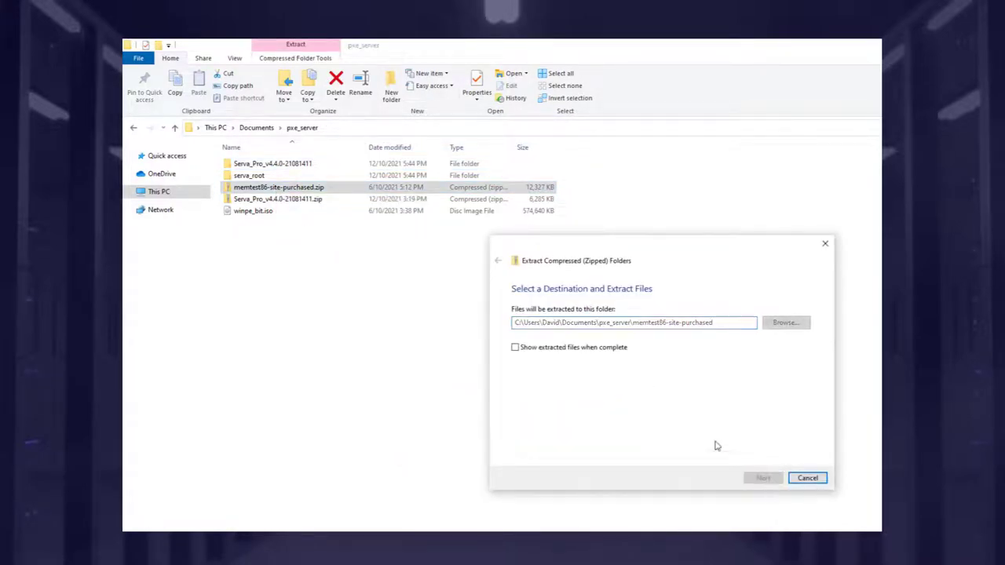
Extract memtest86-site.zip inside the memtest86-site-purchased folder.
double_click(250, 167)
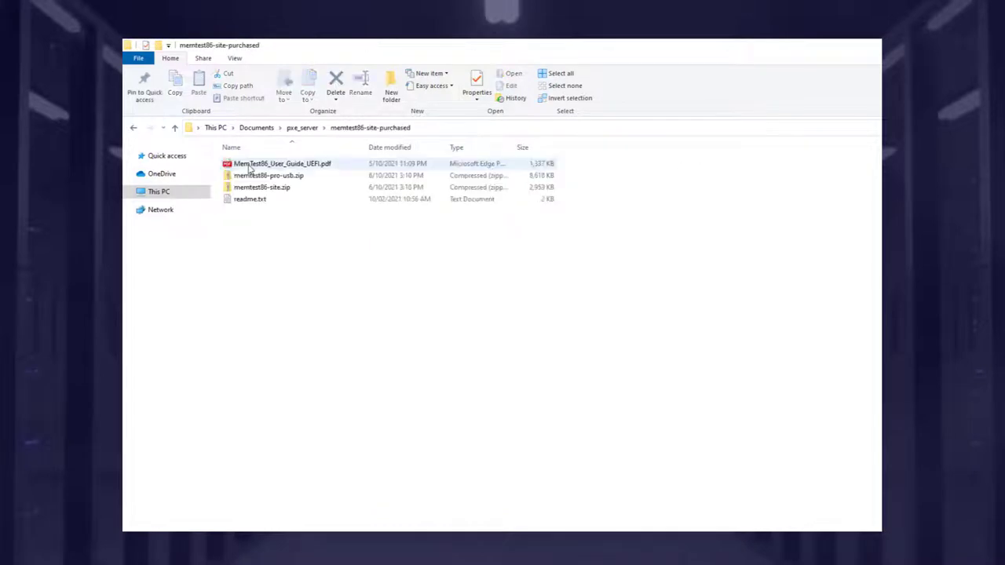
left_click(261, 188)
right_click(261, 189)
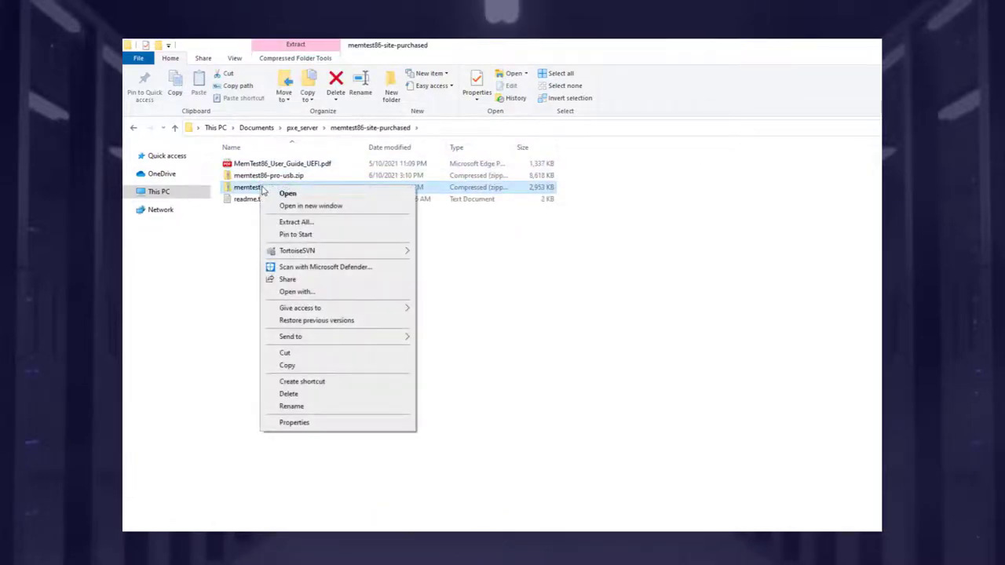
left_click(297, 223)
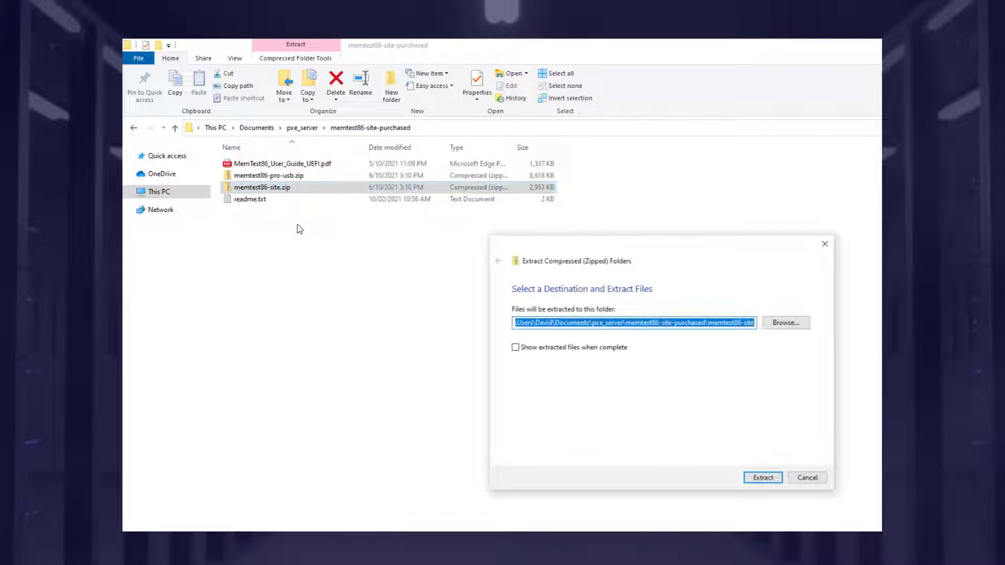
left_click(763, 478)
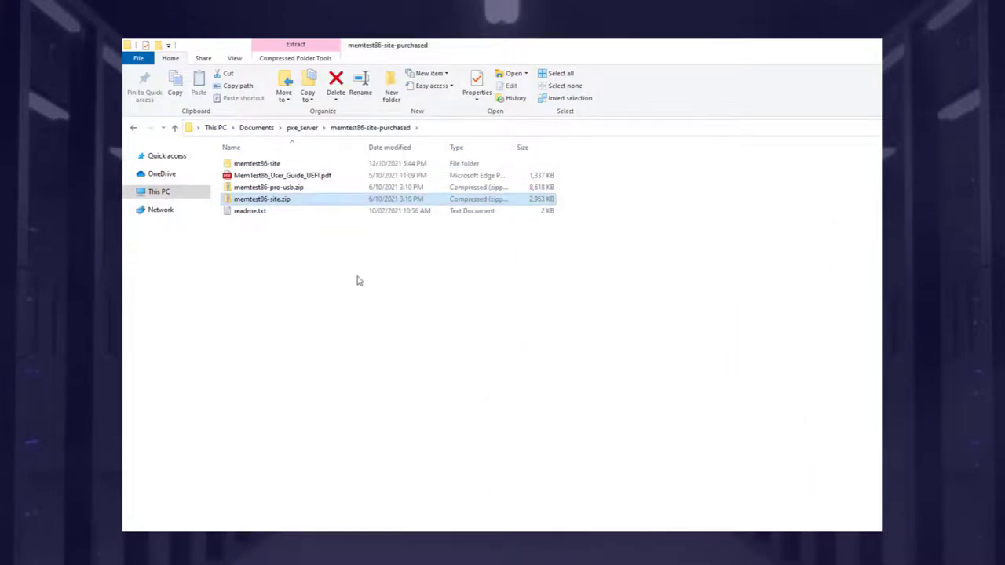
Copy all files from the extracted memtest86-site folder.
double_click(275, 165)
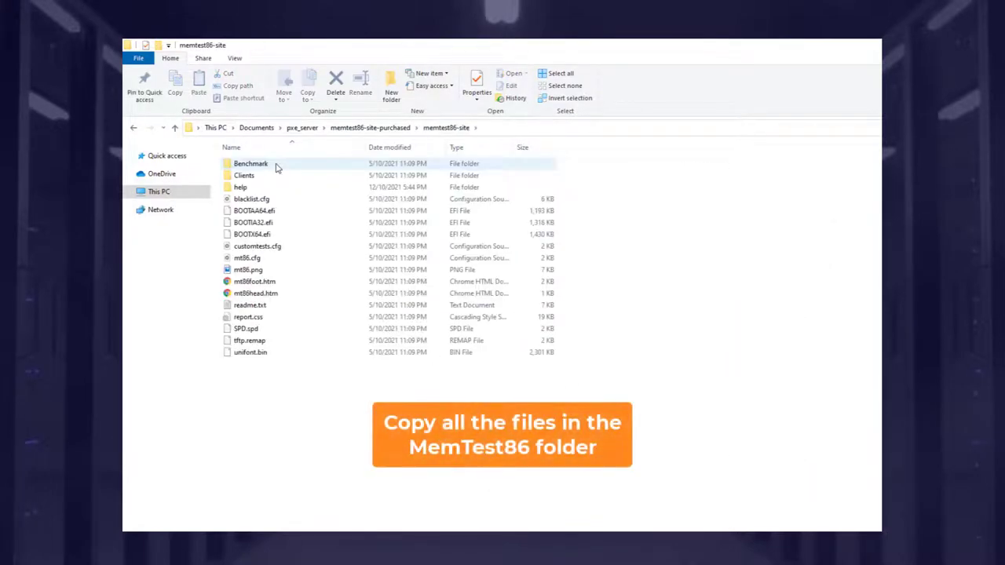
key("ctrl+a")
right_click(289, 185)
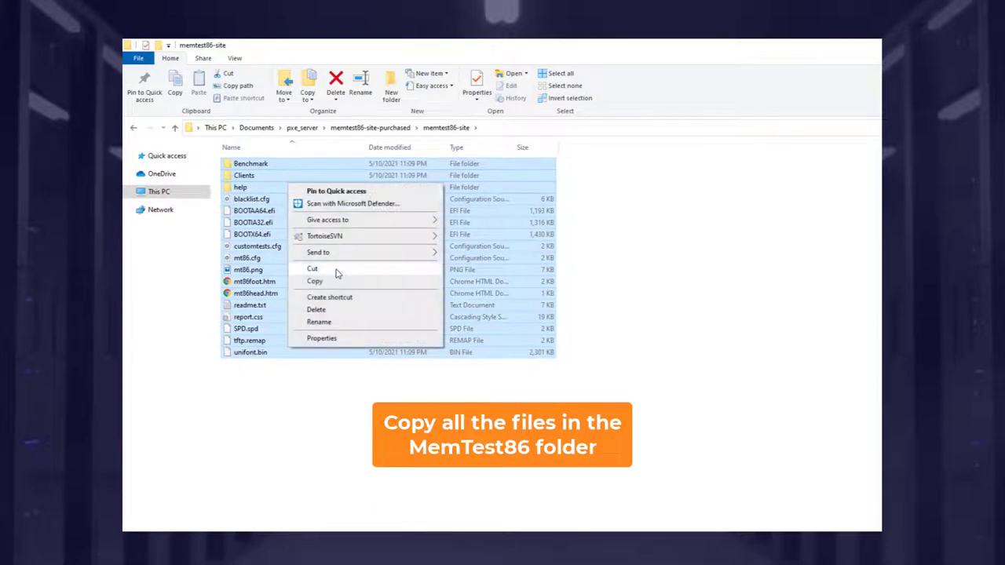
left_click(338, 282)
Create a MemTest86 folder in serva_root\NWA_PXE.
left_click(300, 130)
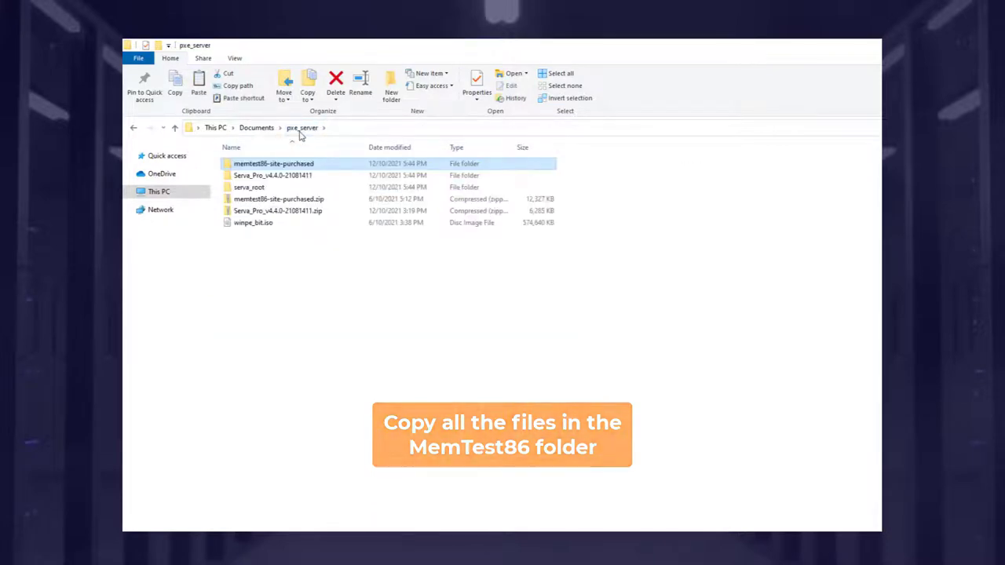
left_click(281, 190)
double_click(281, 188)
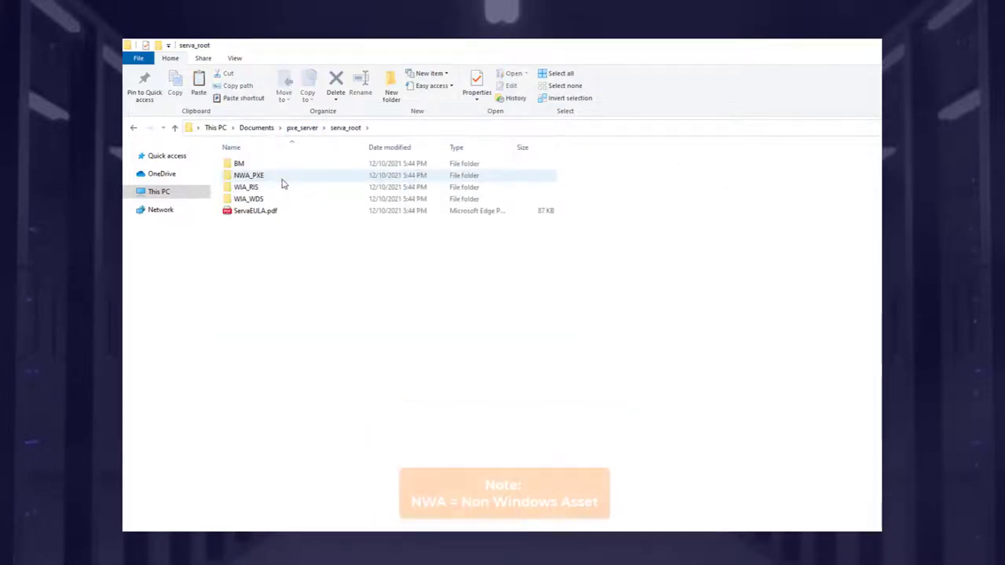
double_click(286, 181)
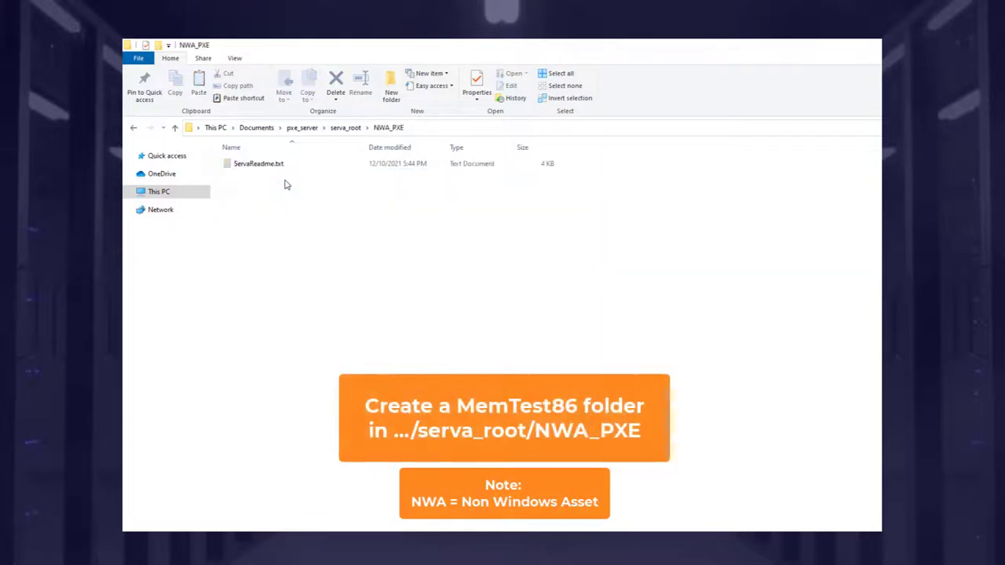
right_click(286, 180)
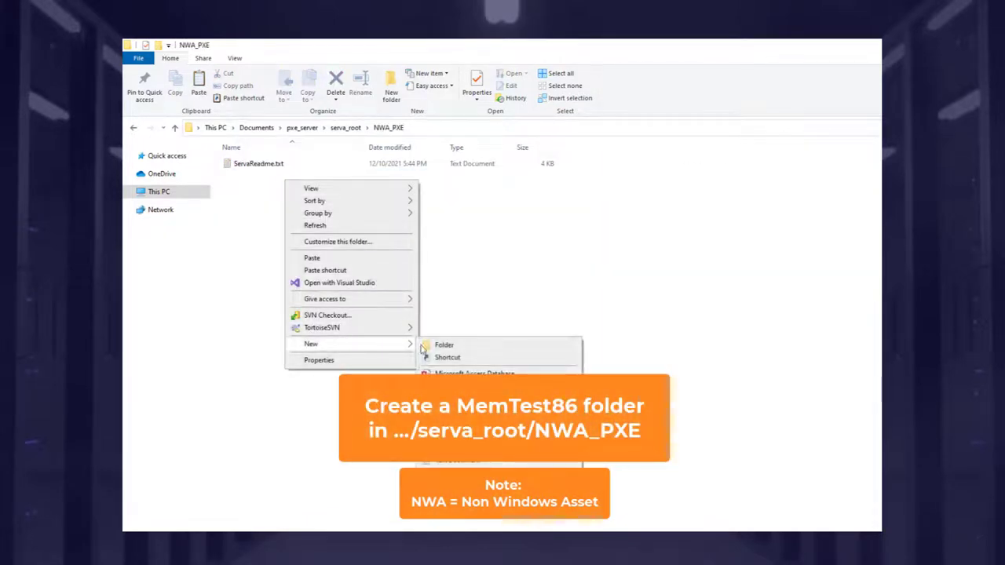
left_click(431, 345)
type("M")
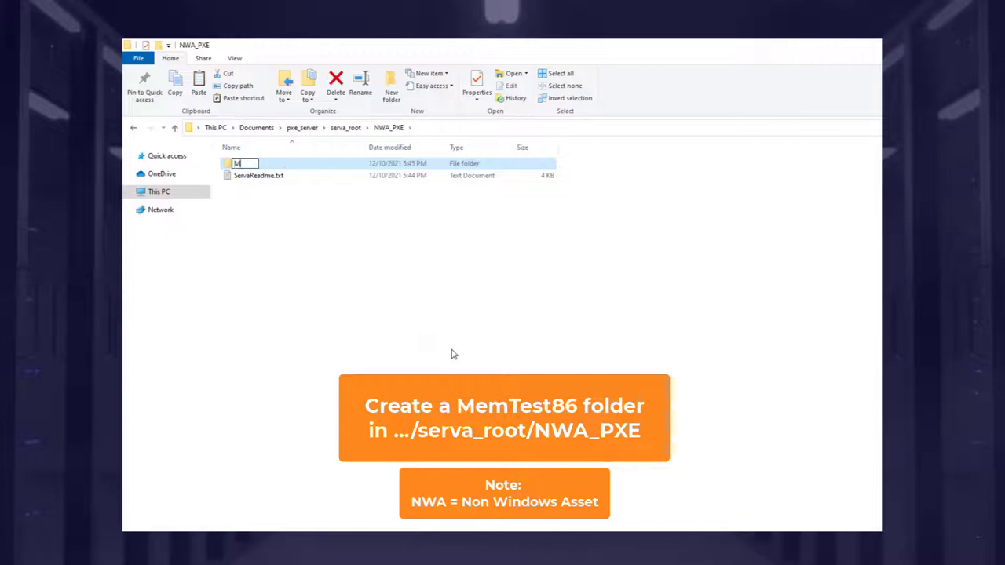
type("emTest86")
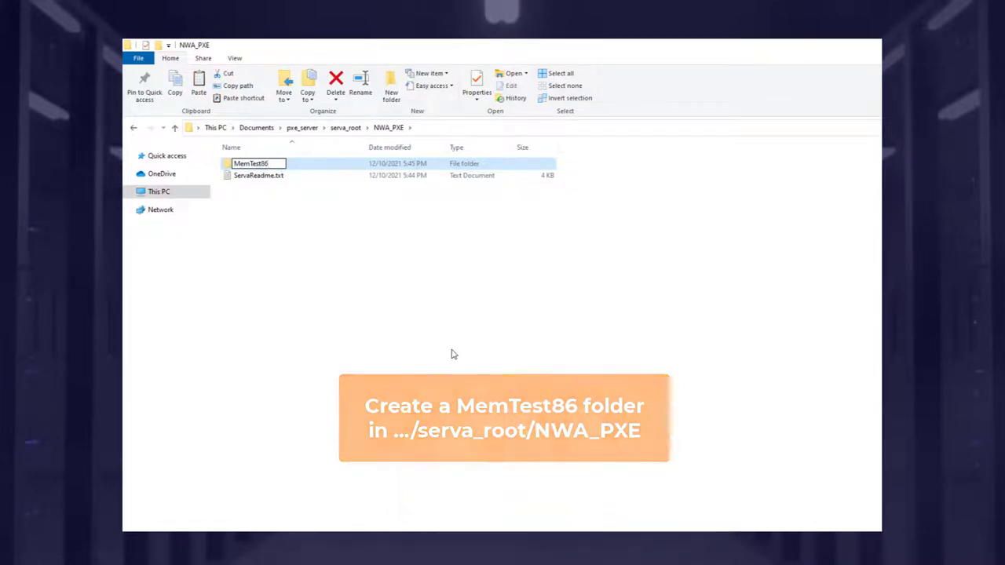
key("Return")
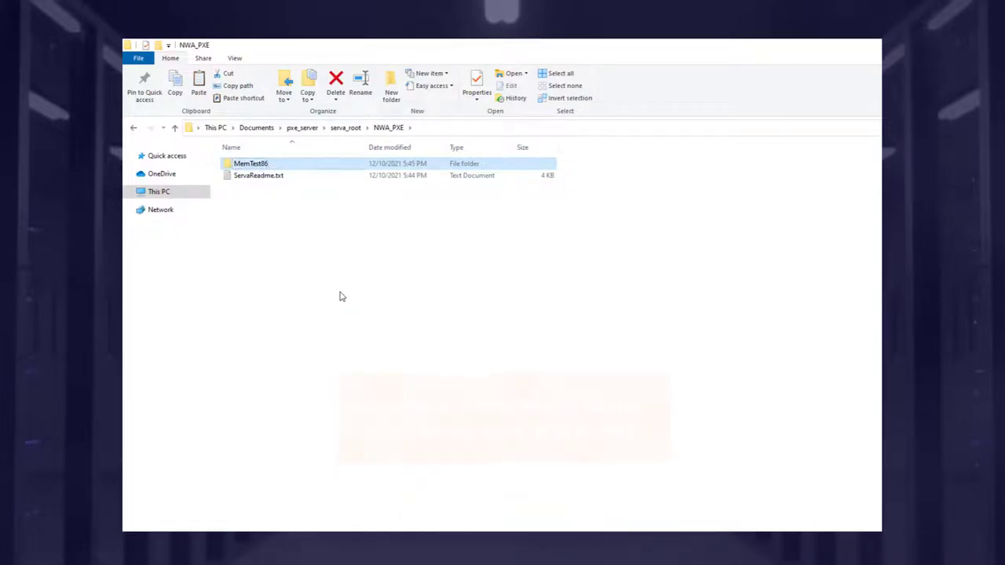
Paste the MemTest86 files, including BOOTX64.efi, mt86.cfg and unifont.bin, into it.
double_click(251, 163)
right_click(315, 218)
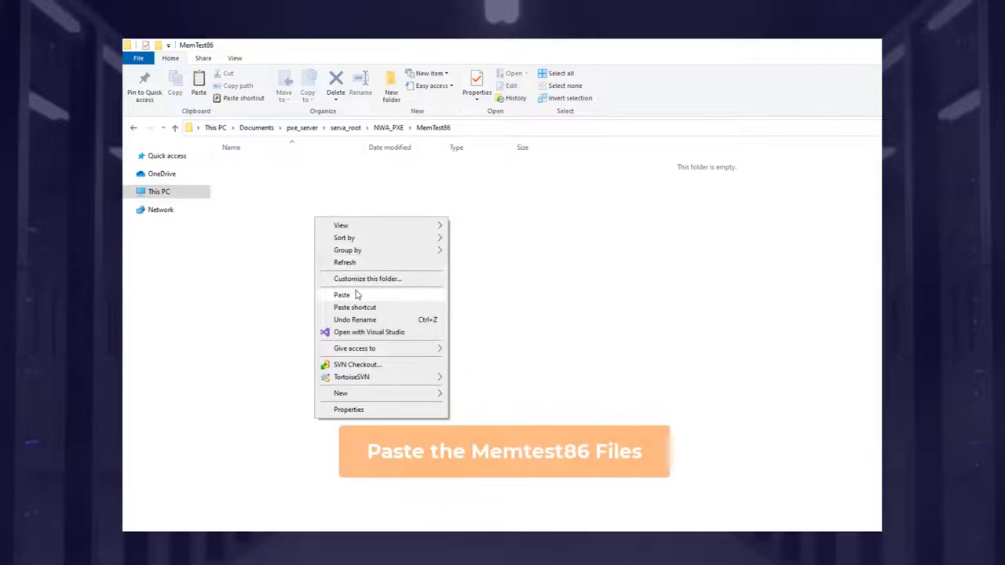
left_click(355, 294)
left_click(318, 421)
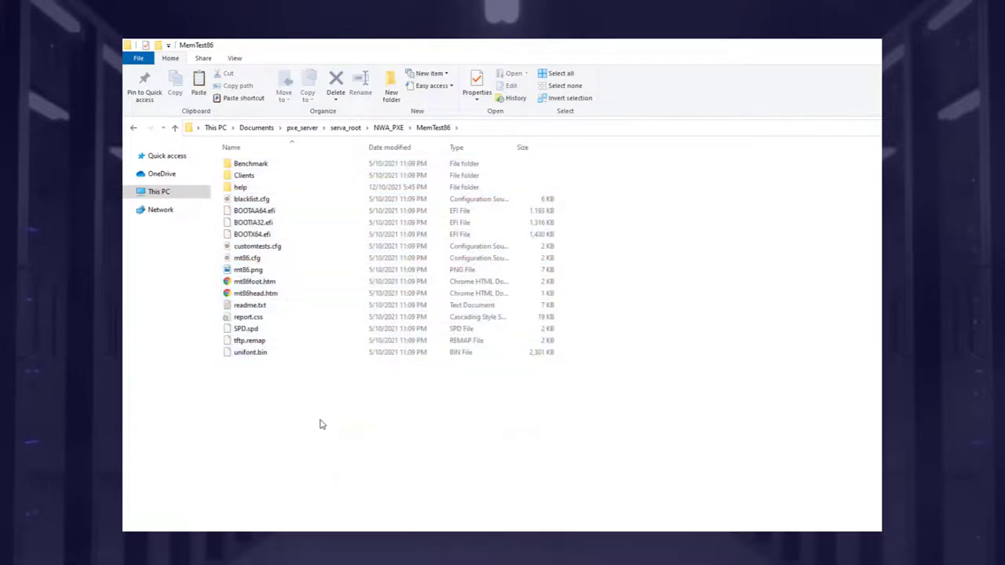
right_click(321, 421)
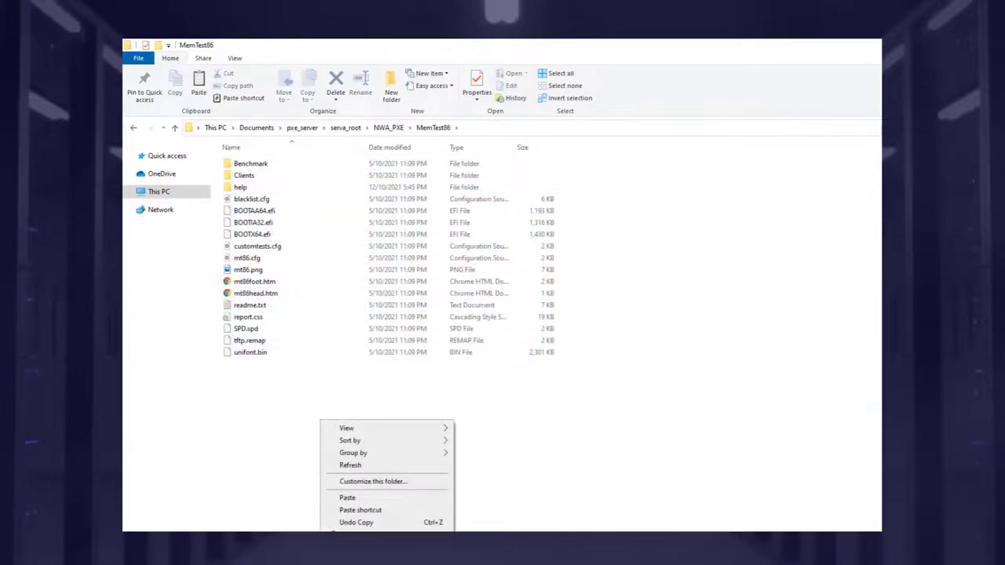
Create an empty ServaAsset.inf file in MemTest86, accepting the extension change, and open it in Notepad.
mouse_move(350, 540)
left_click(503, 559)
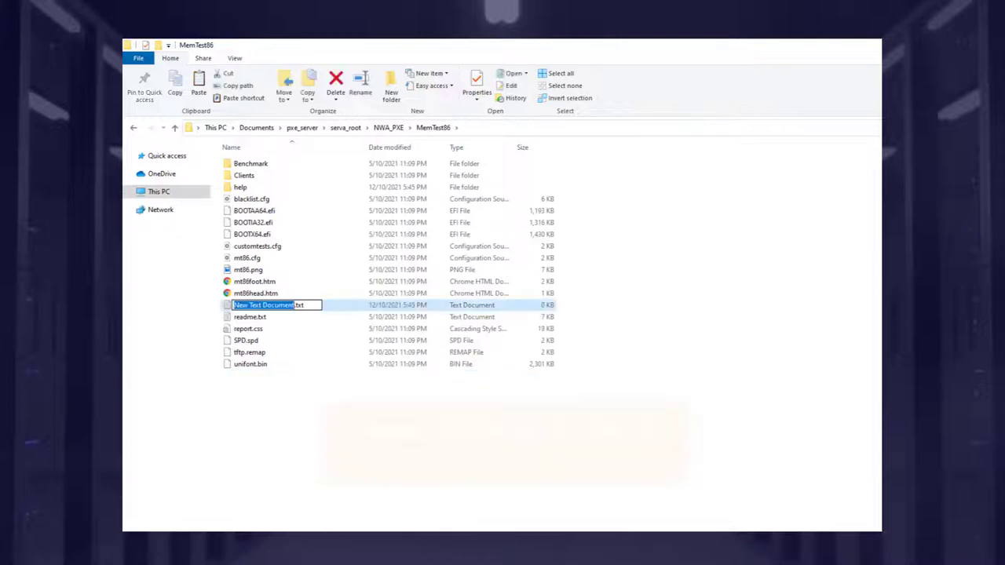
type("ServaAsset.inf")
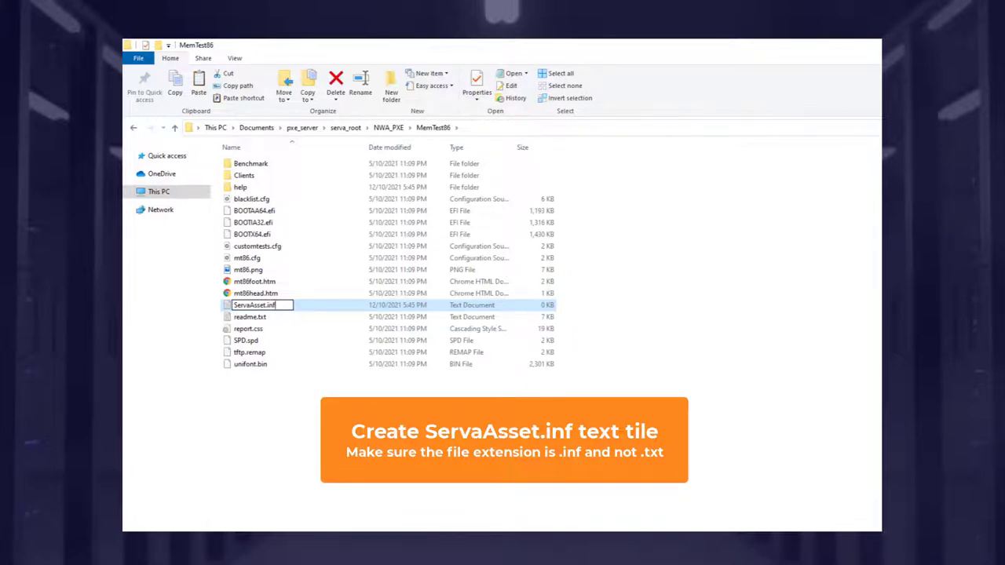
key("Return")
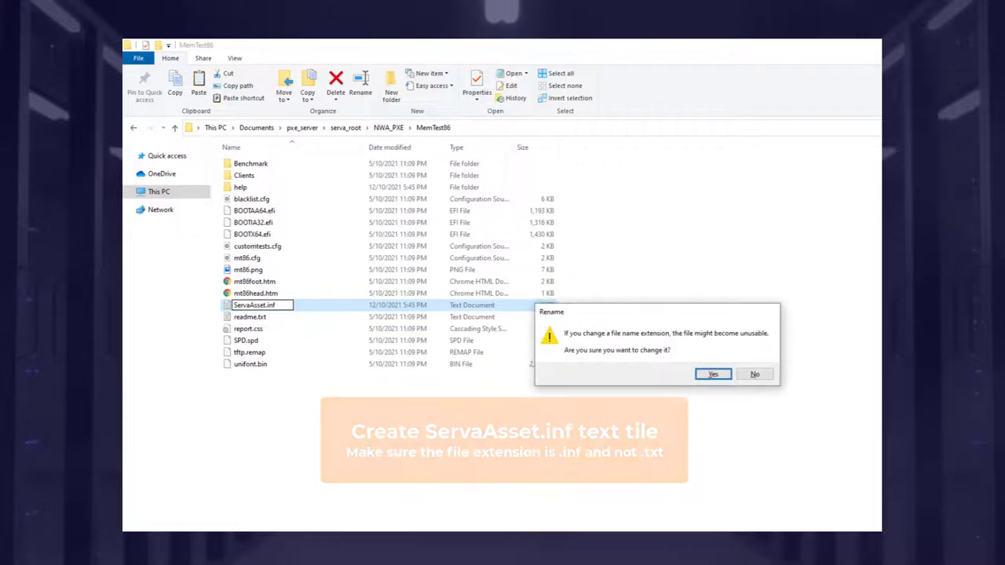
left_click(711, 375)
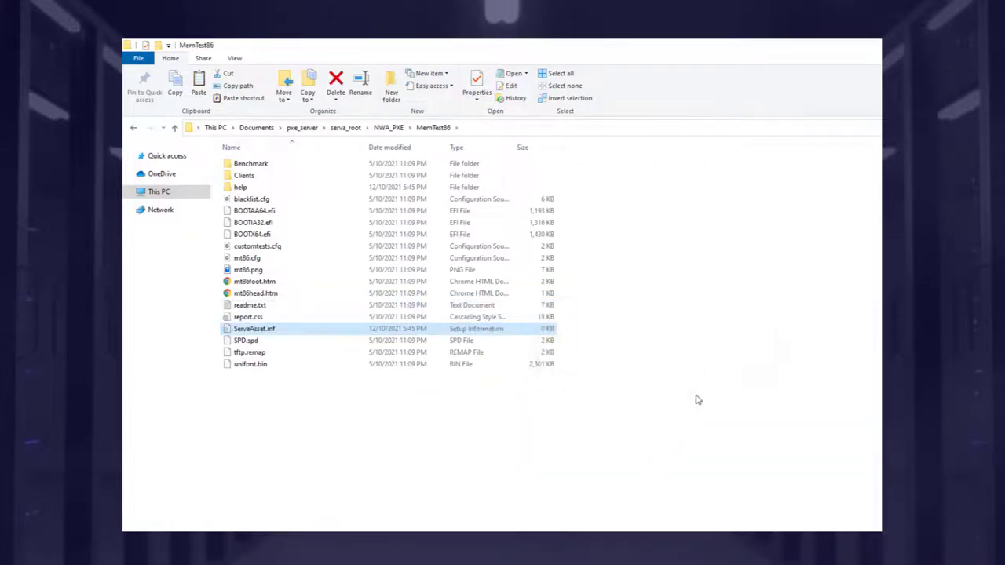
double_click(263, 329)
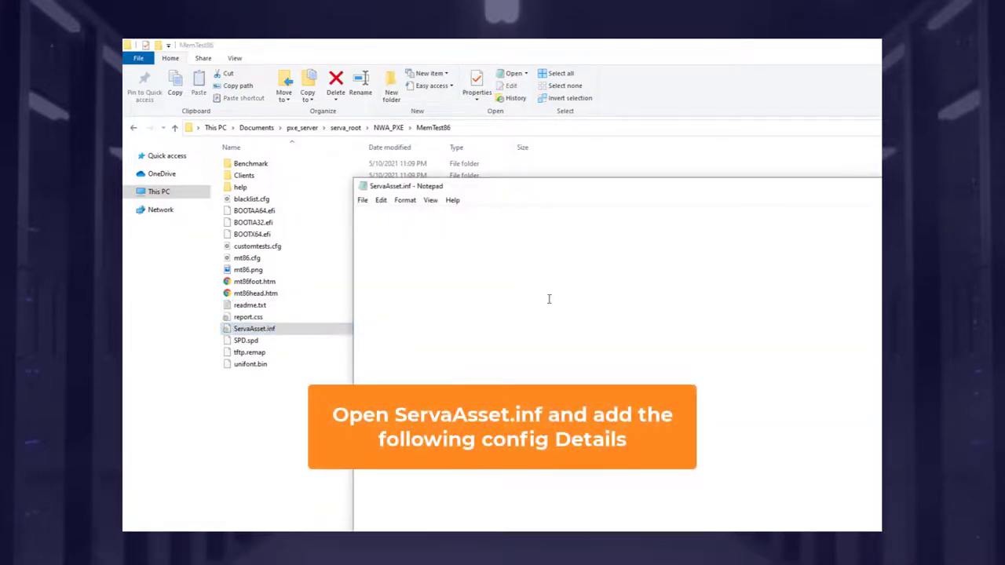
Paste the MemTest86 PXESERVA_MENU_ENTRY with kernel_efi64/efi32 and append lines, then close Notepad.
key("ctrl+v")
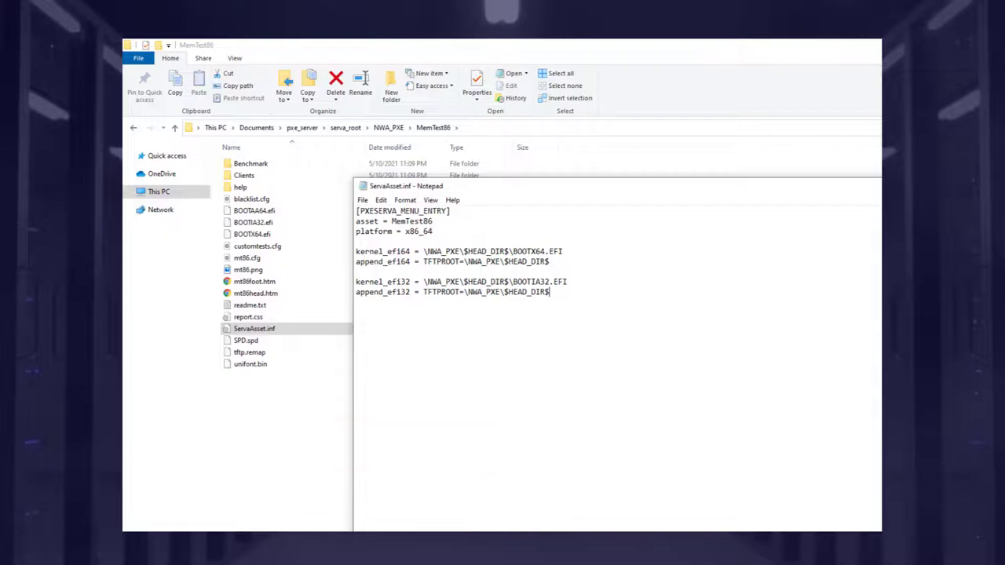
key("alt+F4")
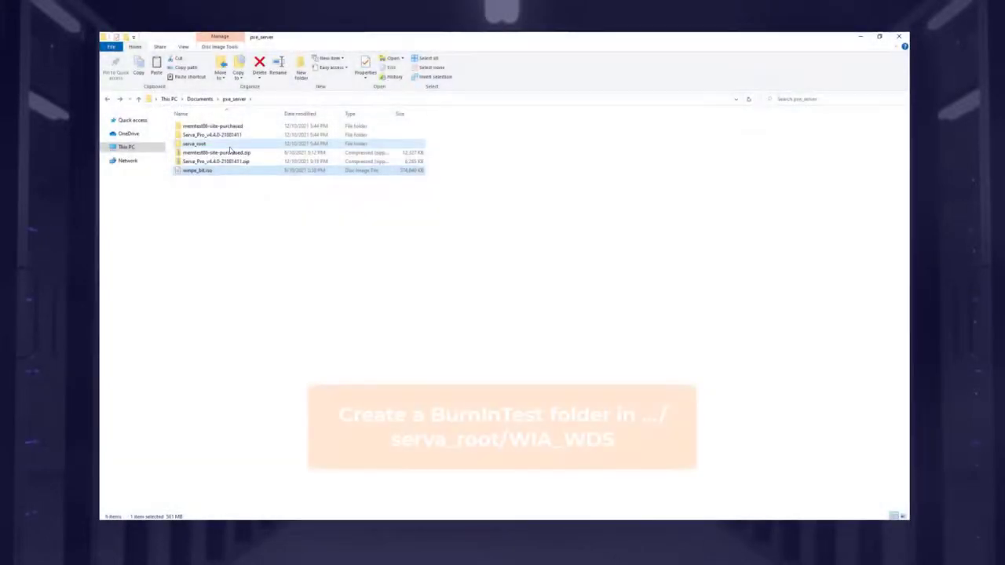
Add a BurnInTest folder under serva_root\WIA_WDS.
double_click(197, 169)
double_click(208, 153)
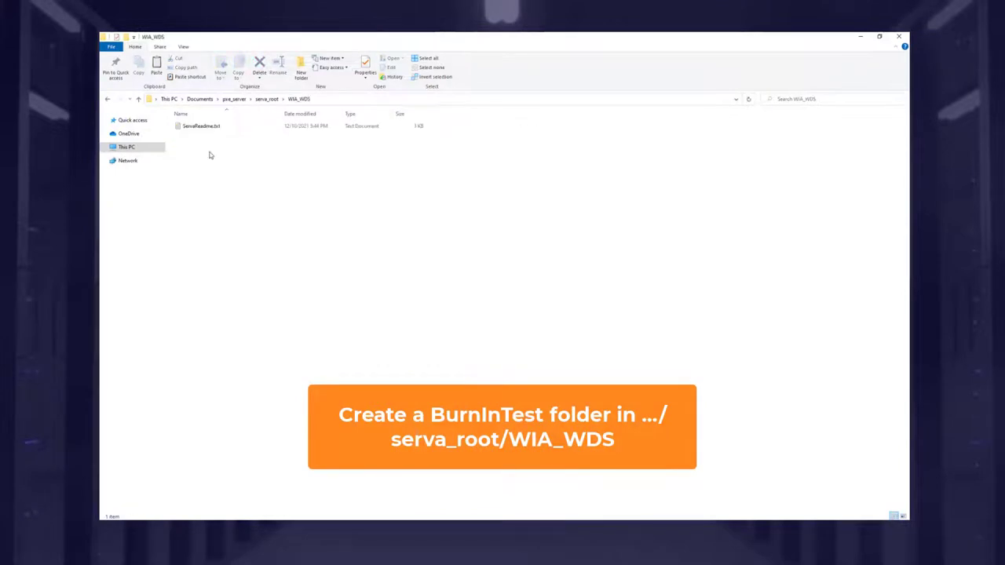
right_click(210, 154)
mouse_move(278, 284)
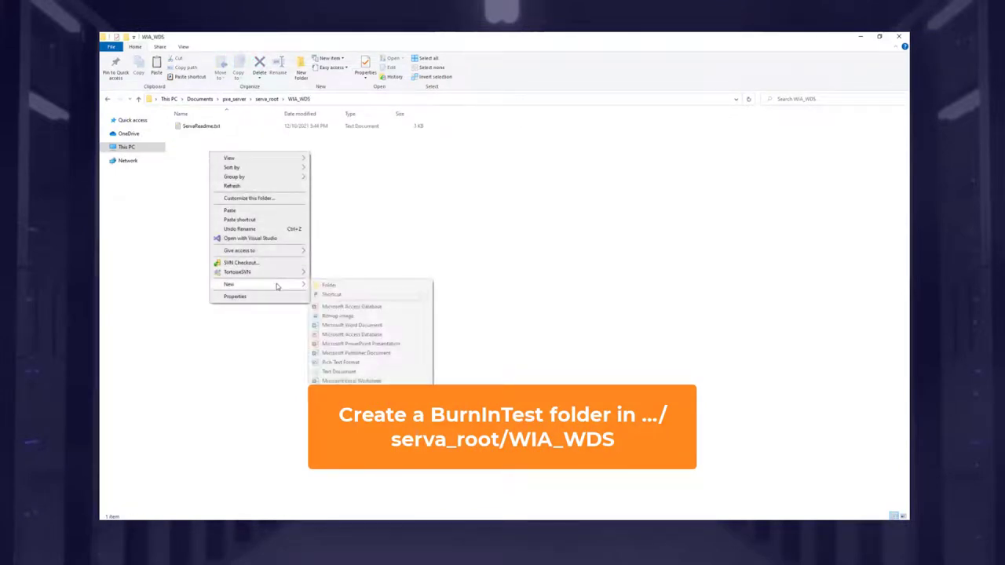
left_click(326, 285)
type("Burn")
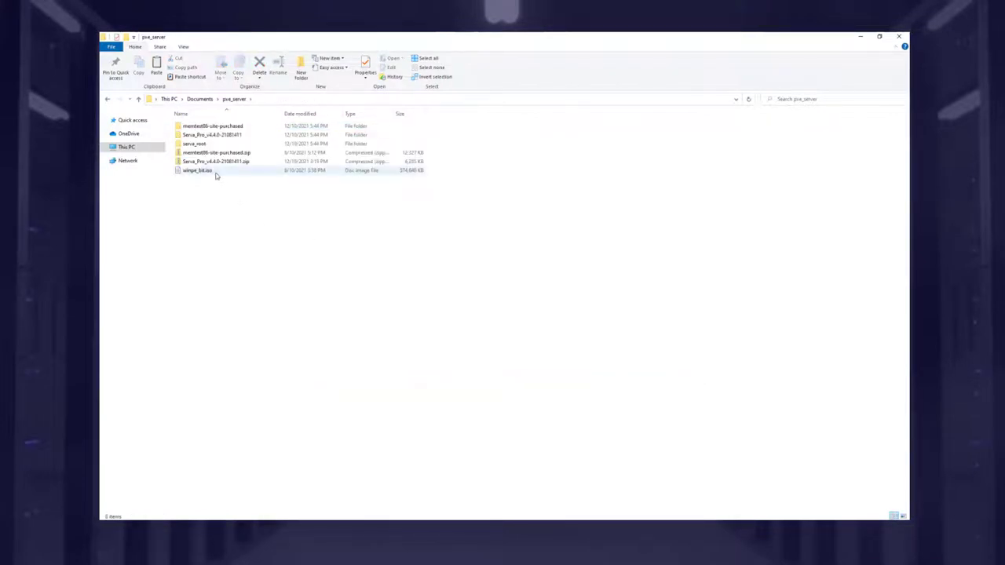
Mount winpe_bit.iso and copy boot.wim from its sources folder.
double_click(216, 174)
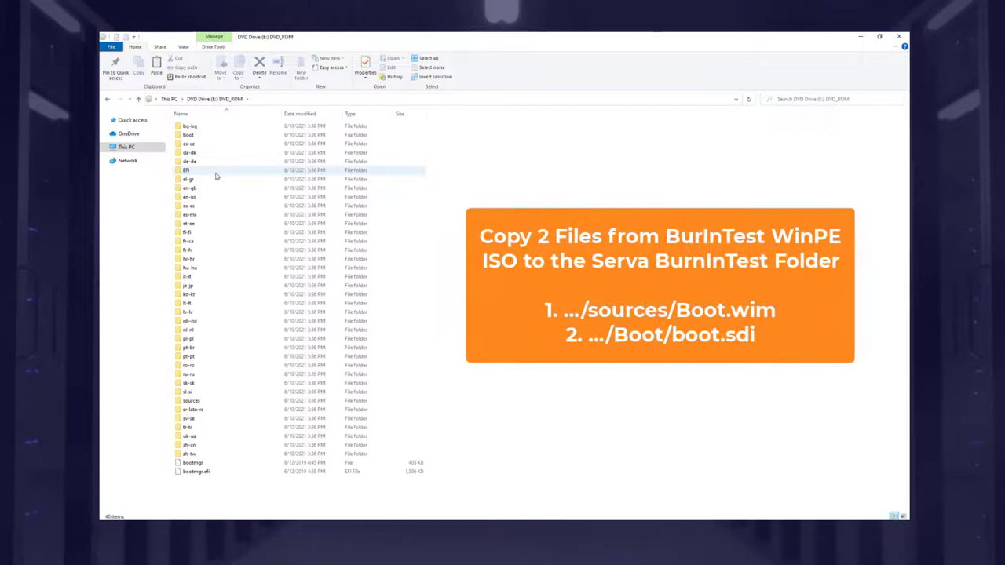
double_click(223, 403)
left_click(210, 126)
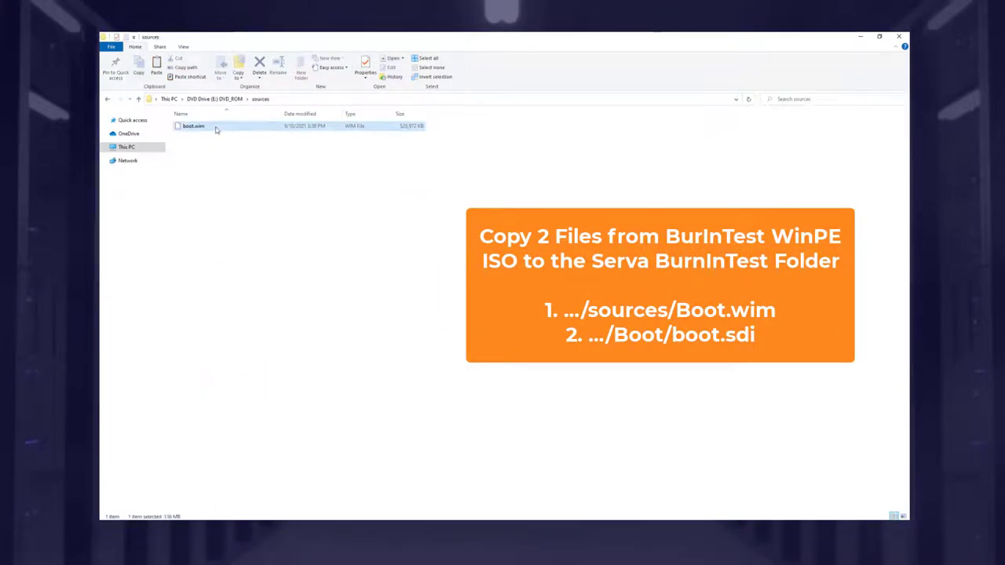
right_click(215, 126)
left_click(253, 189)
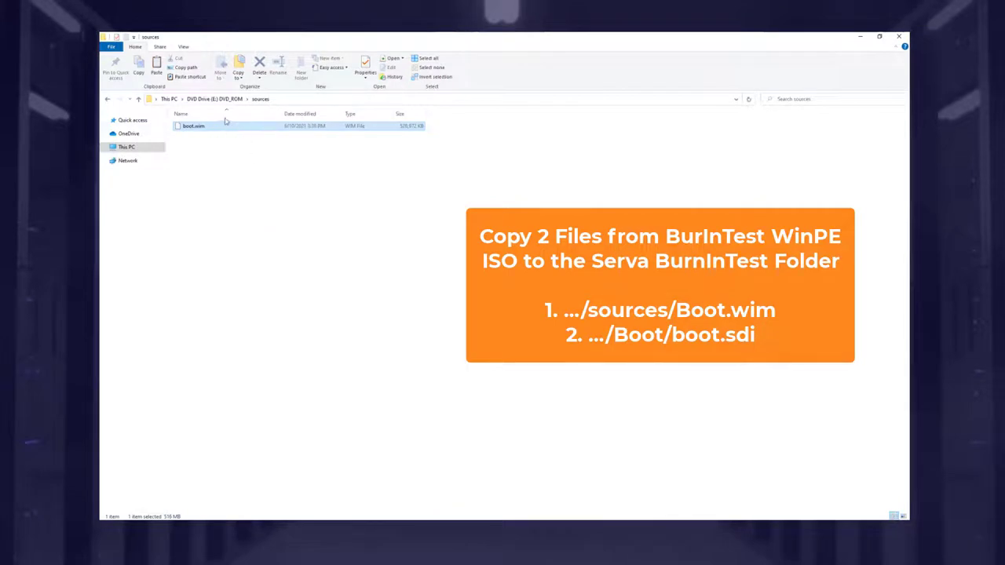
Paste boot.wim into the serva_root\WIA_WDS\BurnInTest folder.
left_click(107, 100)
left_click(108, 100)
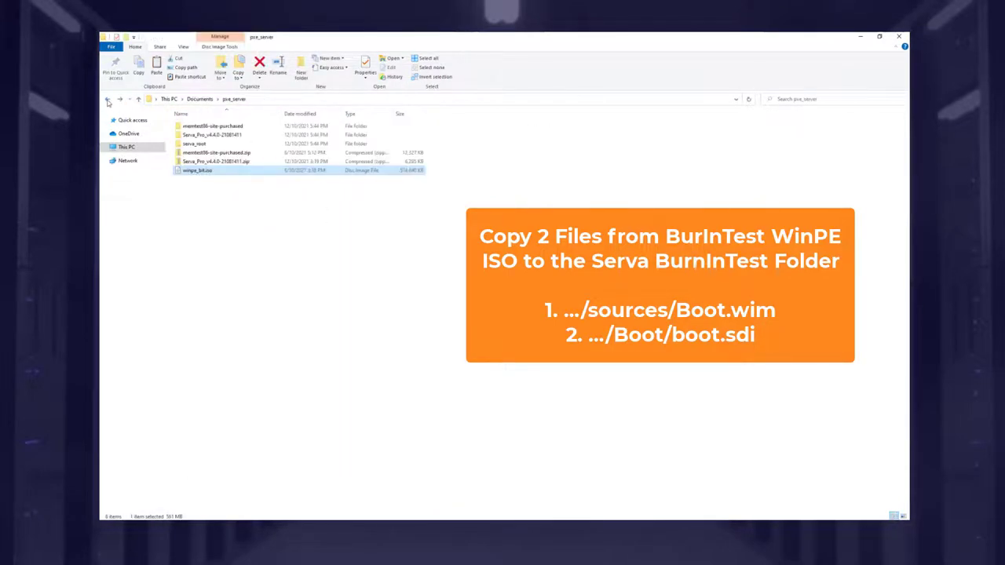
key("alt+Left")
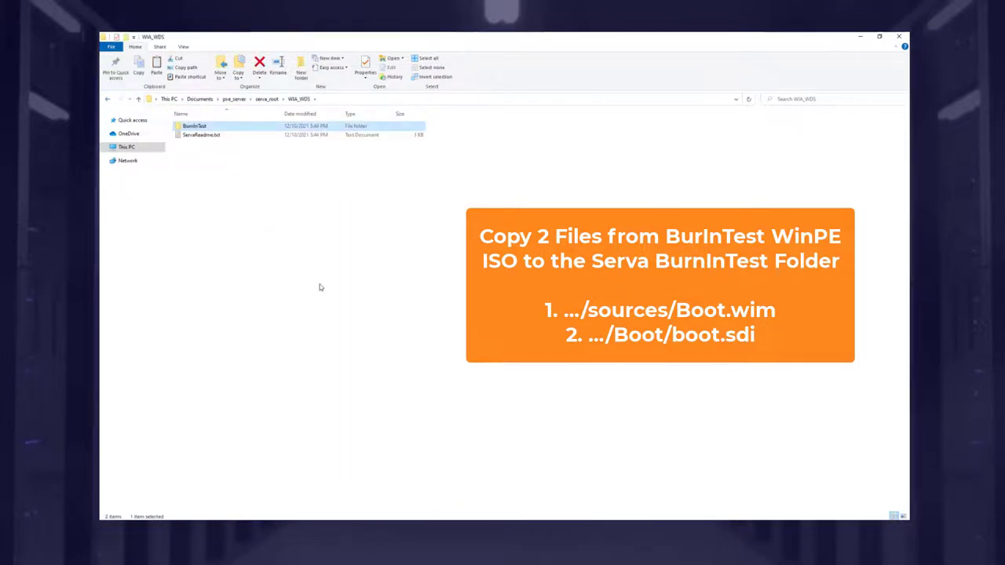
double_click(211, 129)
right_click(229, 164)
left_click(252, 220)
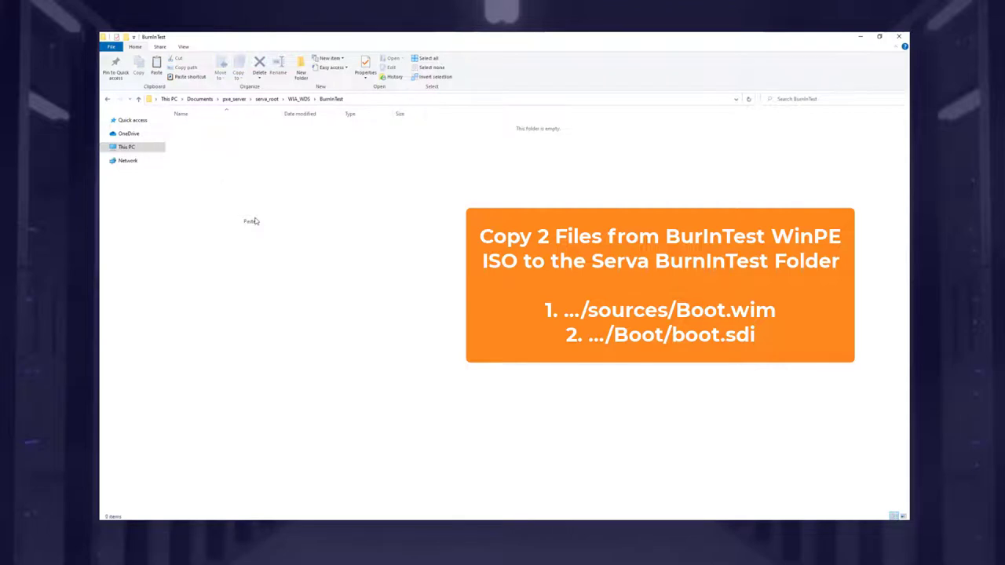
Mount winpe_bit.iso again and copy boot.sdi from its Boot folder.
left_click(234, 99)
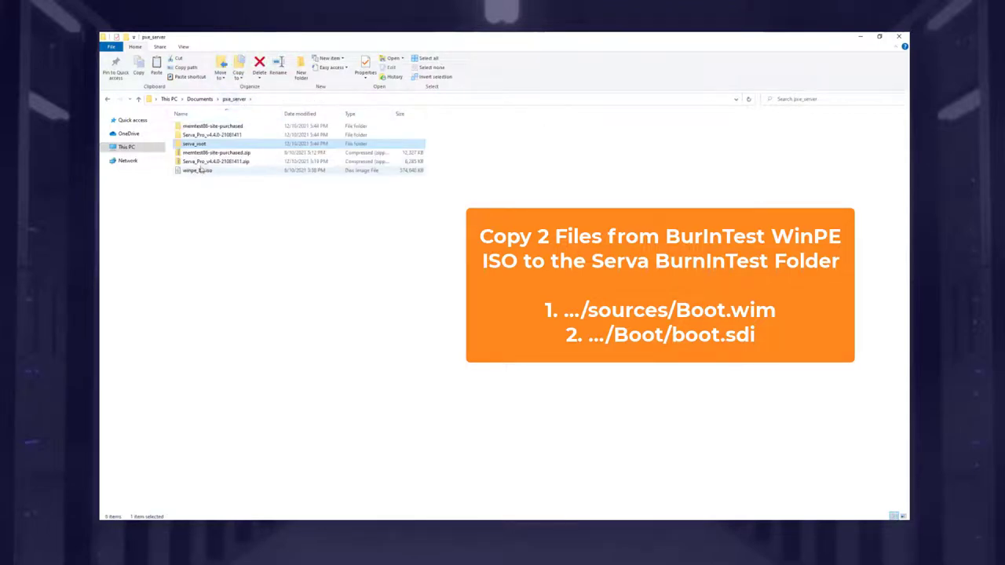
double_click(201, 170)
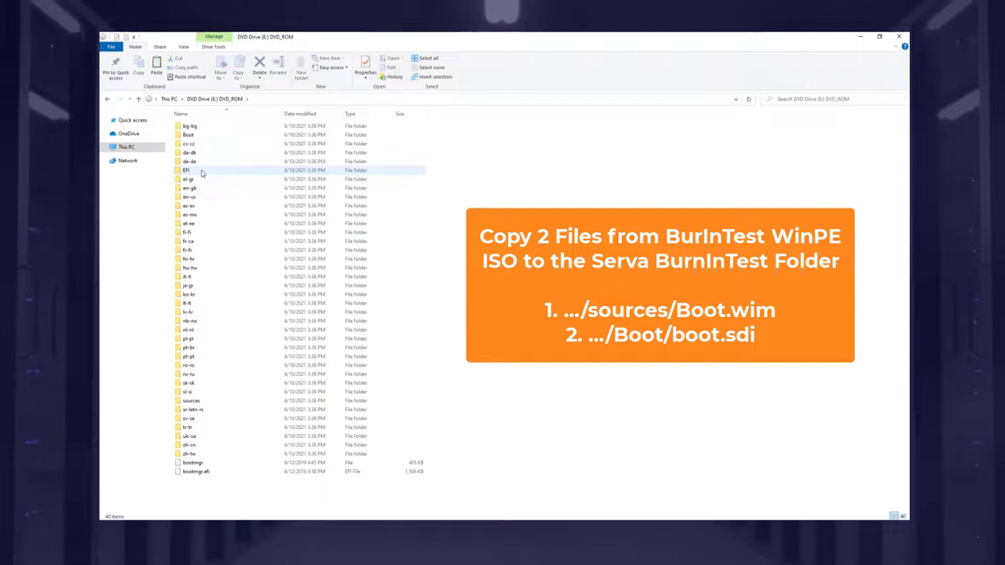
double_click(188, 134)
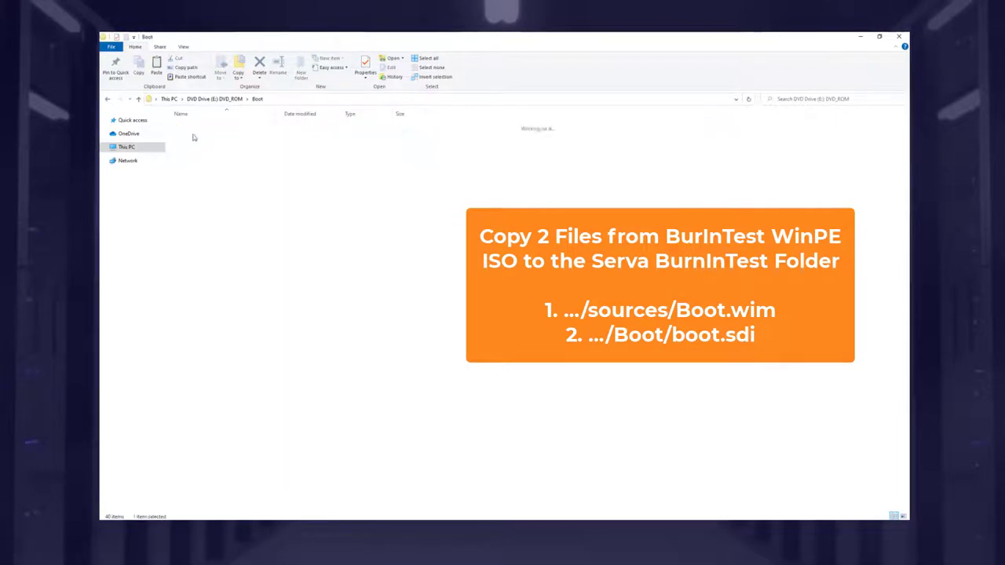
right_click(208, 463)
left_click(227, 433)
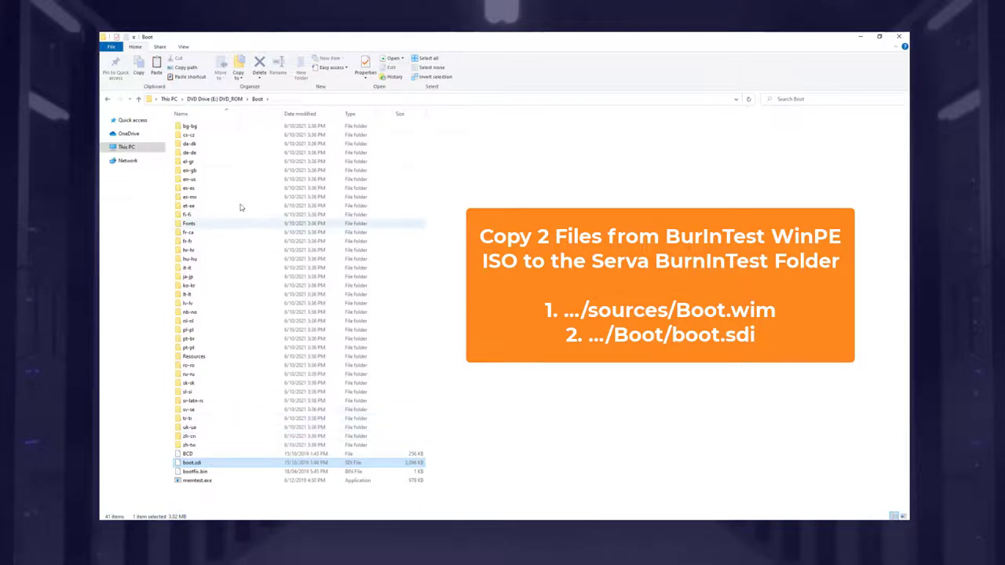
Paste boot.sdi into serva_root\WIA_WDS\BurnInTest alongside boot.wim.
left_click(107, 99)
left_click(107, 99)
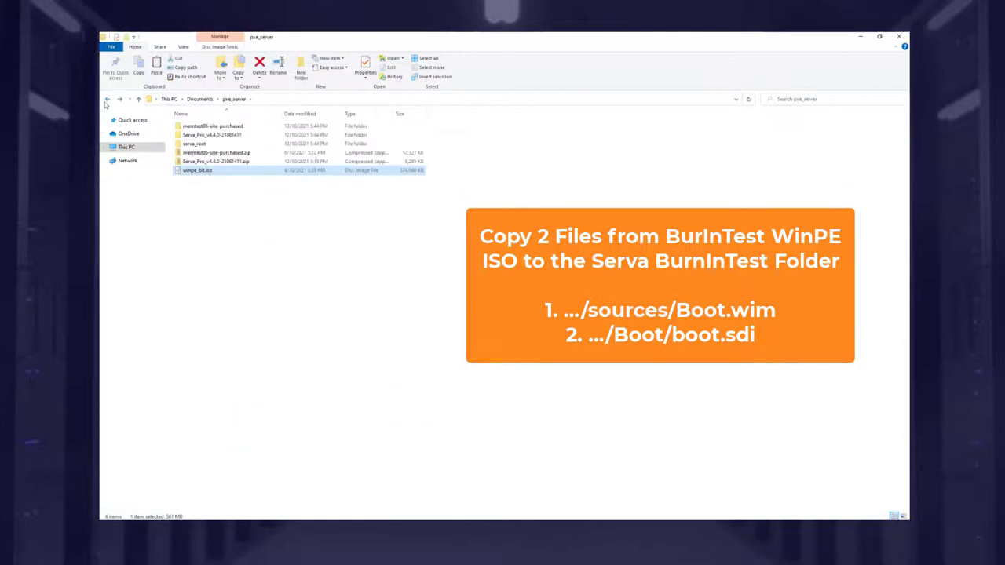
left_click(191, 144)
double_click(190, 144)
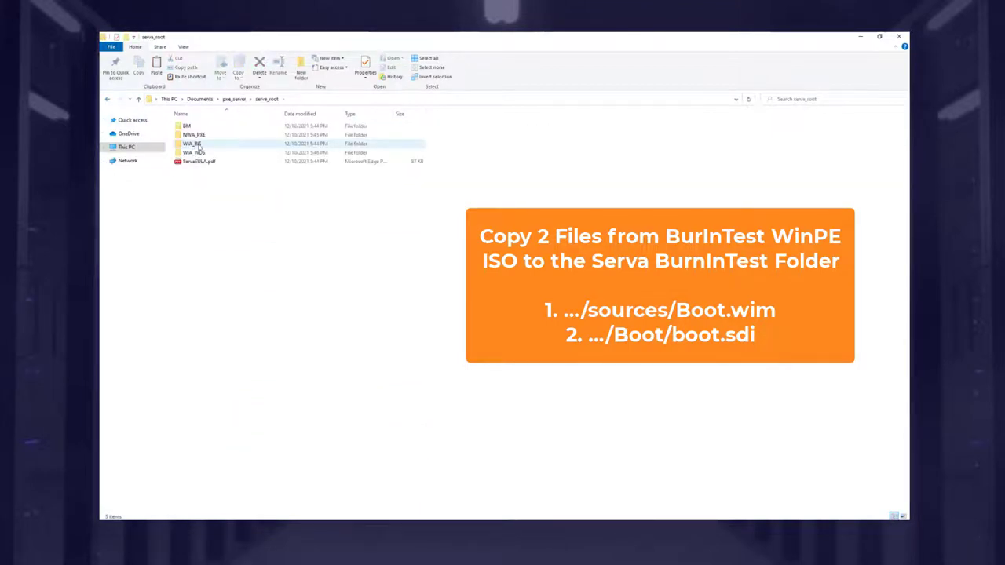
double_click(219, 154)
double_click(209, 127)
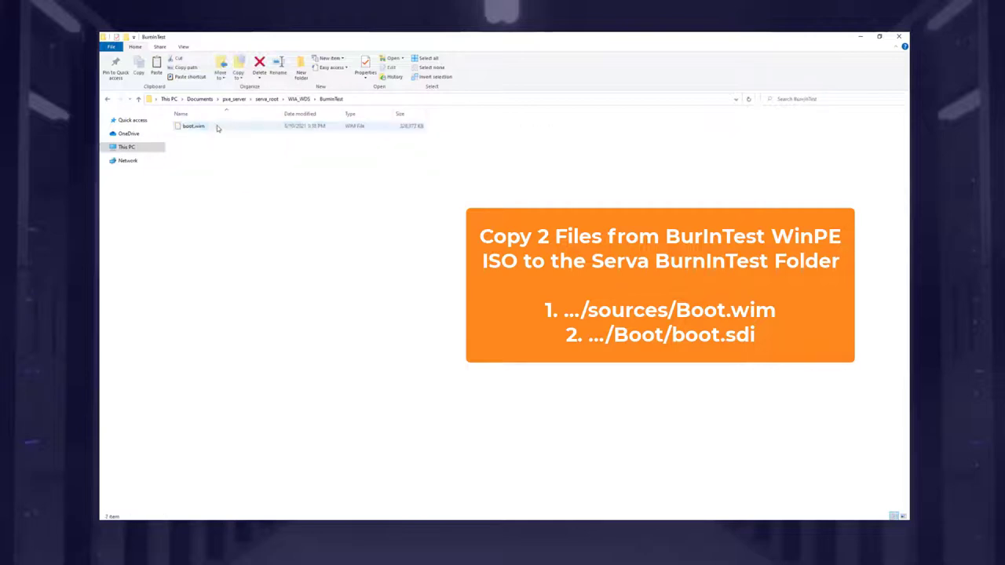
right_click(278, 224)
left_click(323, 285)
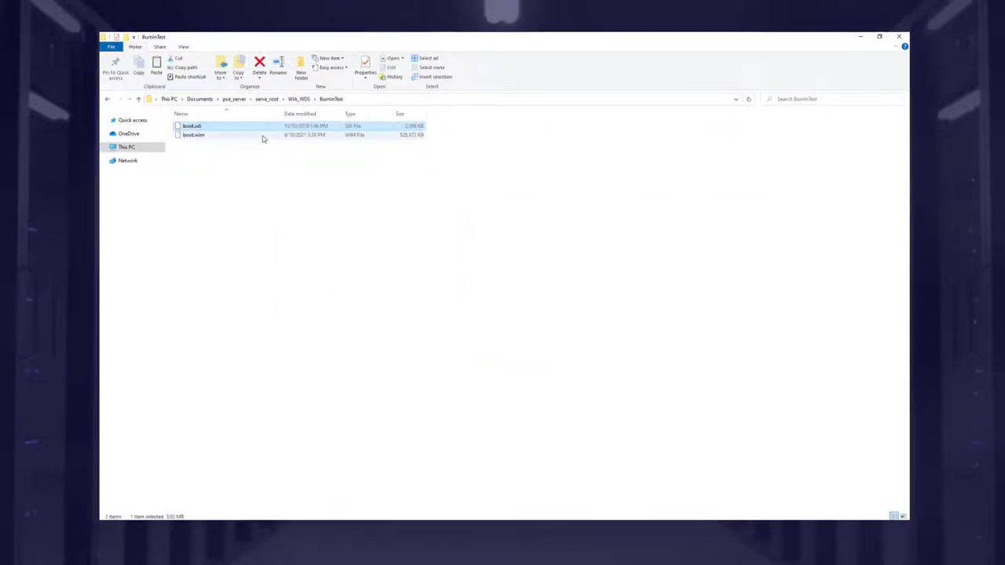
left_click(234, 100)
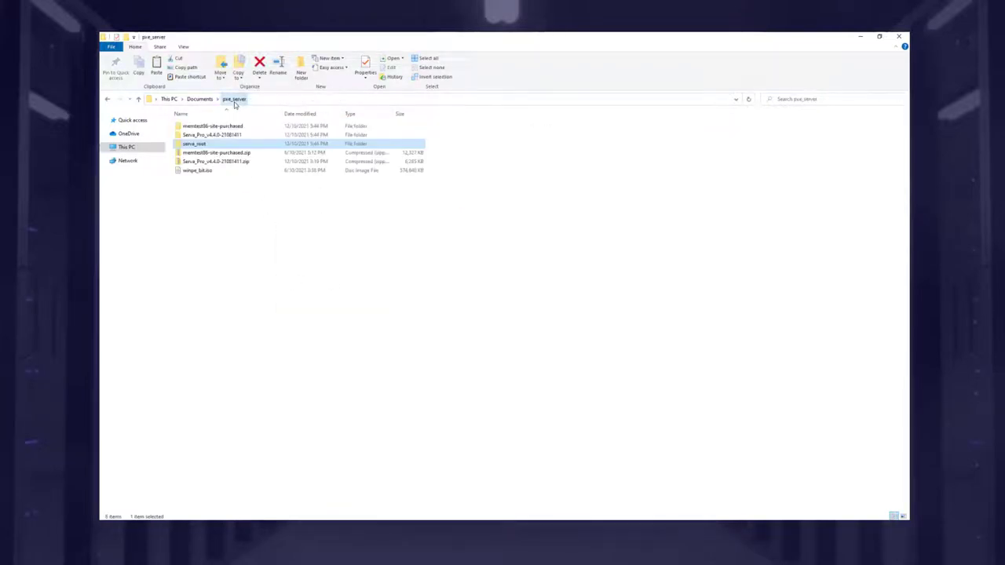
left_click(221, 154)
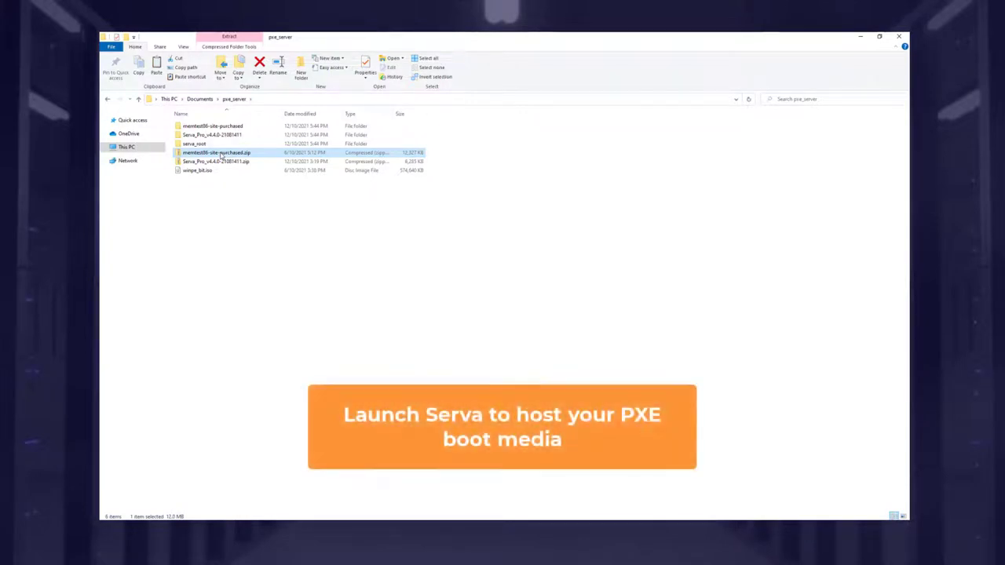
Launch Serva64.exe from the Serva_Pro_v4.4.0-21081411 folder and enlarge its window to show the log.
double_click(226, 135)
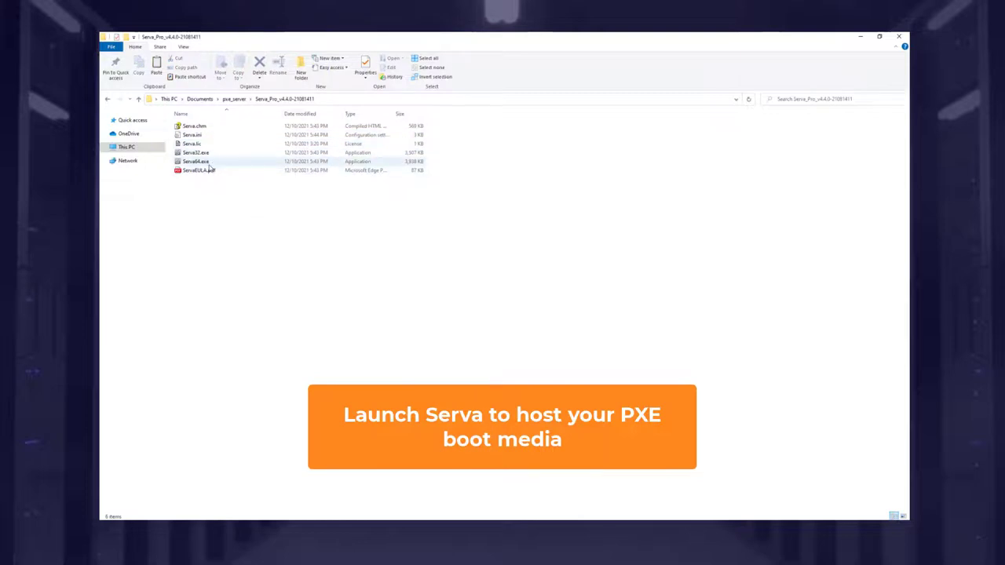
double_click(210, 164)
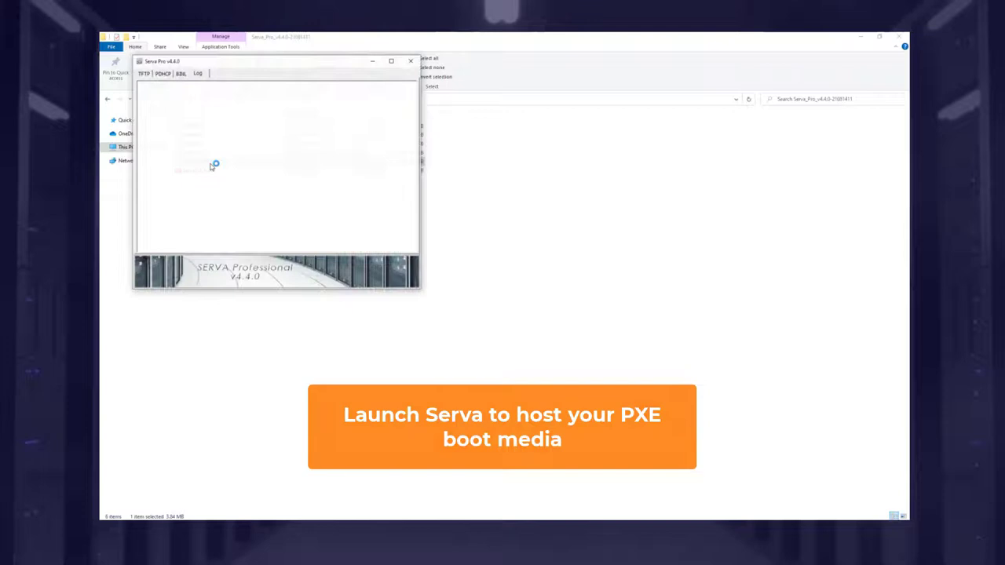
left_click_drag(422, 189, 577, 202)
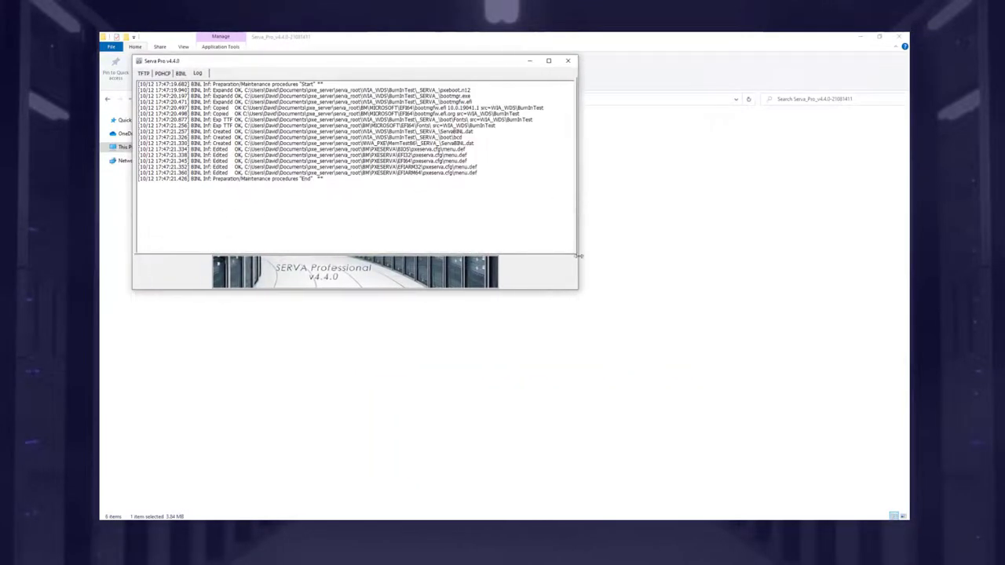
left_click_drag(579, 295, 602, 346)
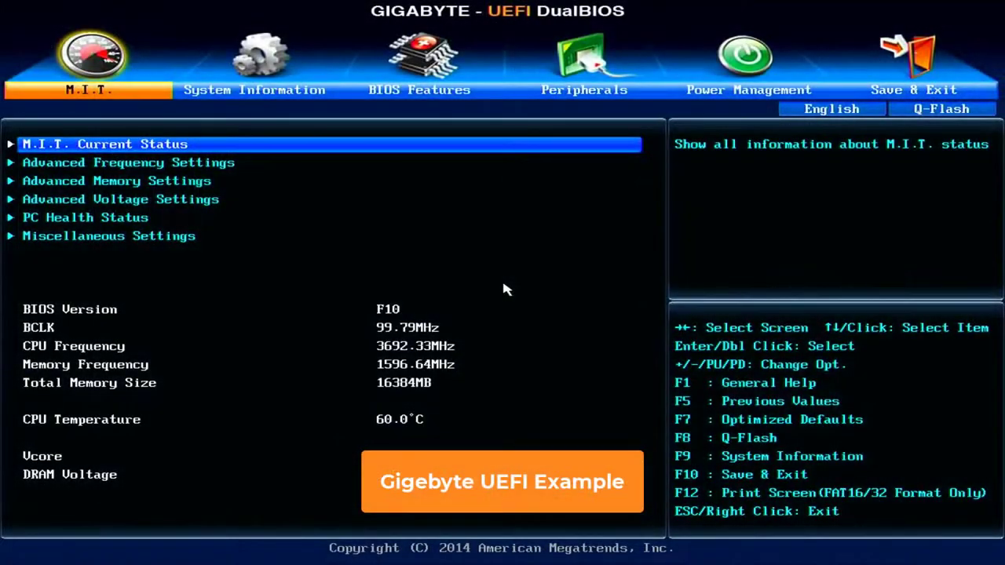
Set Network stack to Enabled on the Gigabyte BIOS Features page.
key("Right")
key("Right")
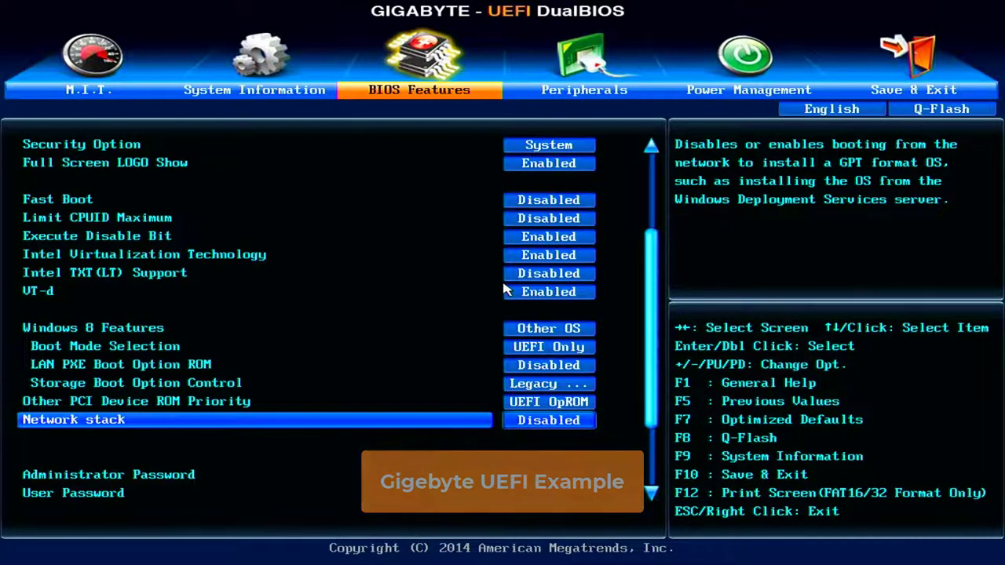
key("Return")
key("Down")
key("Return")
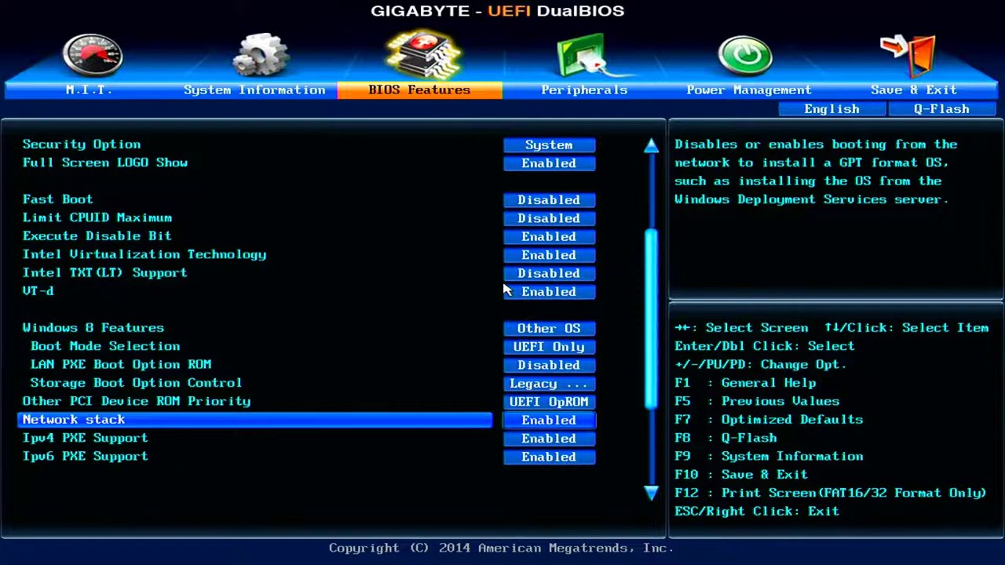
key("Down")
key("Down")
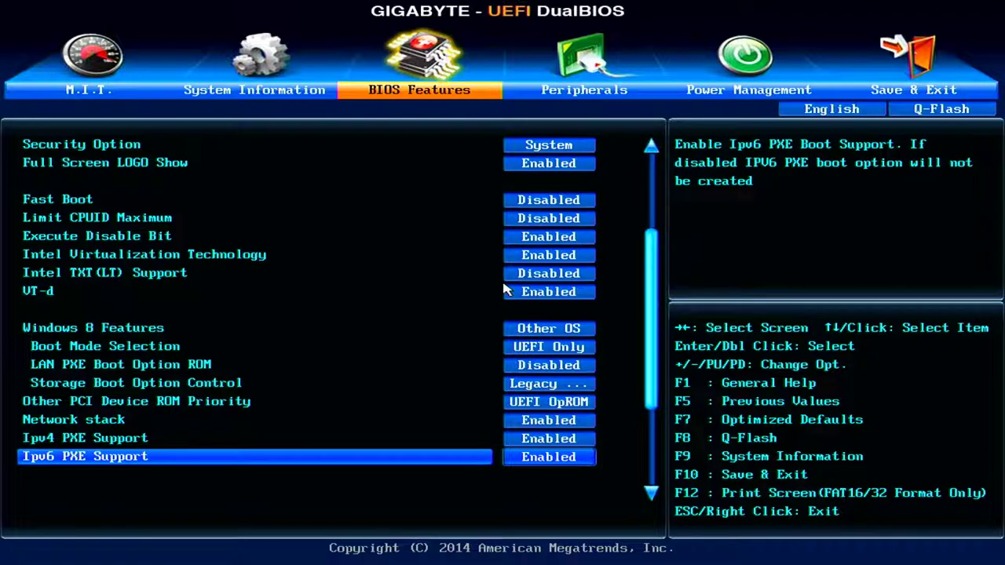
Save the configuration and reset from the Save & Exit page.
key("Right")
key("Right")
key("Right")
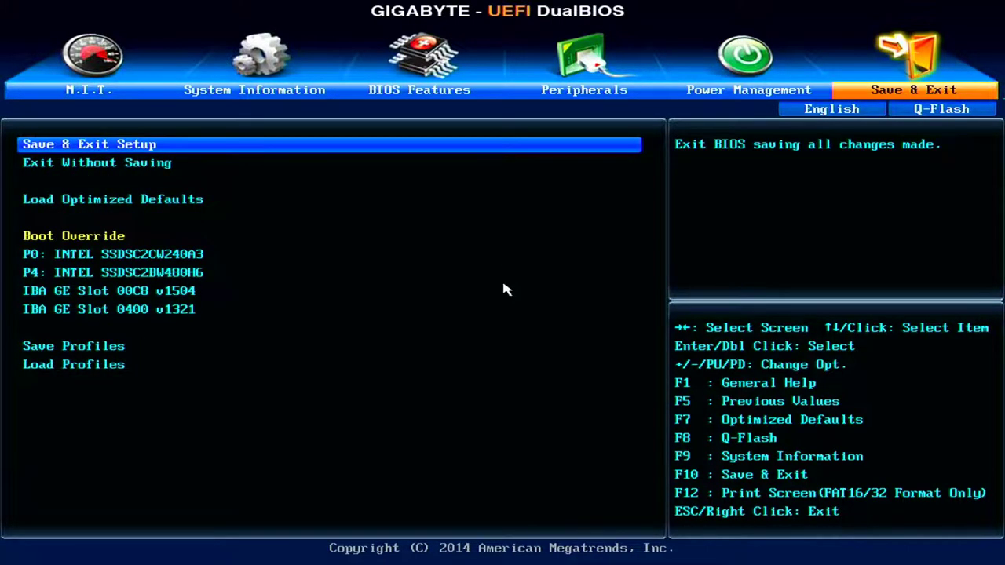
key("Return")
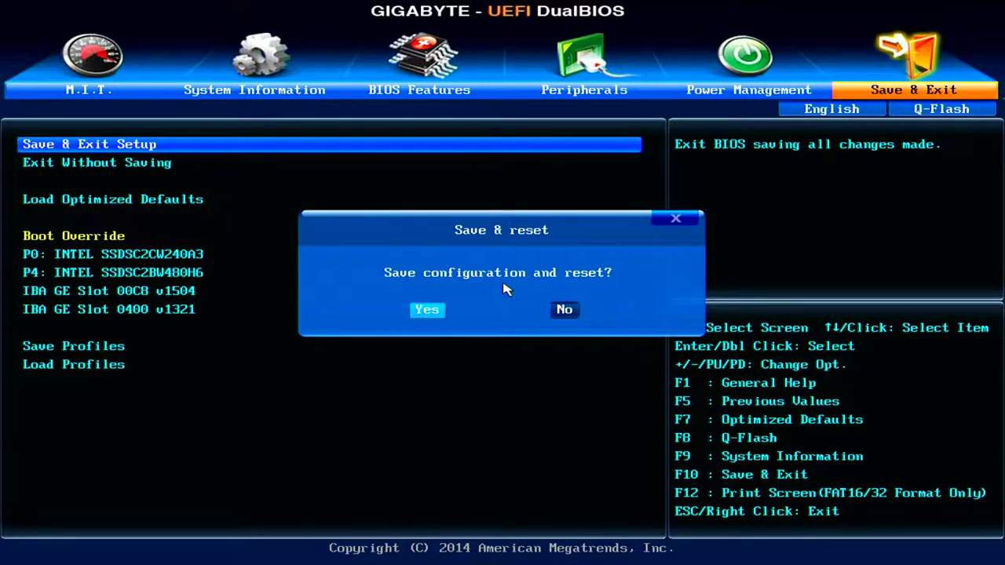
key("Return")
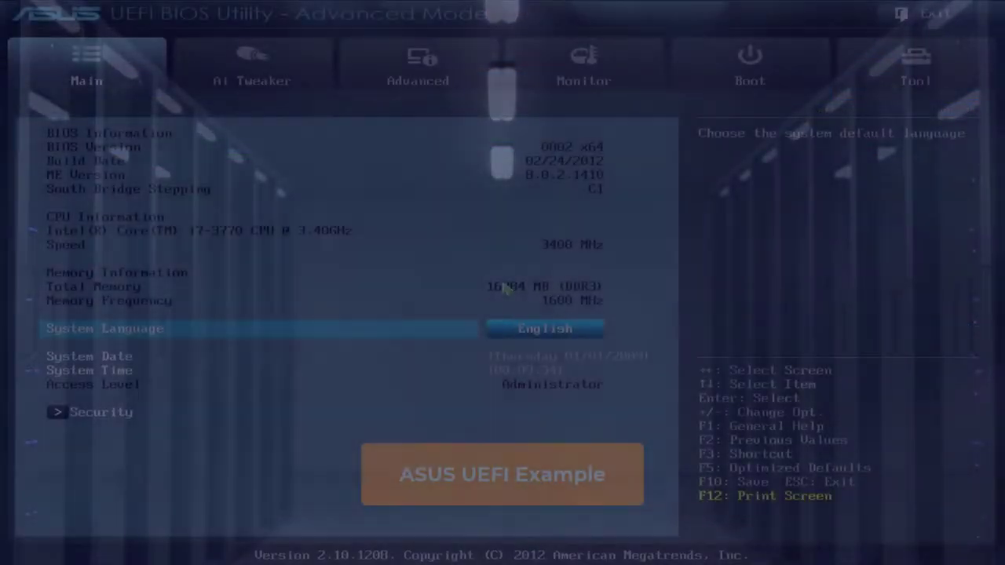
Set Network stack to Enabled under Advanced > Network Stack.
key("Right")
key("Right")
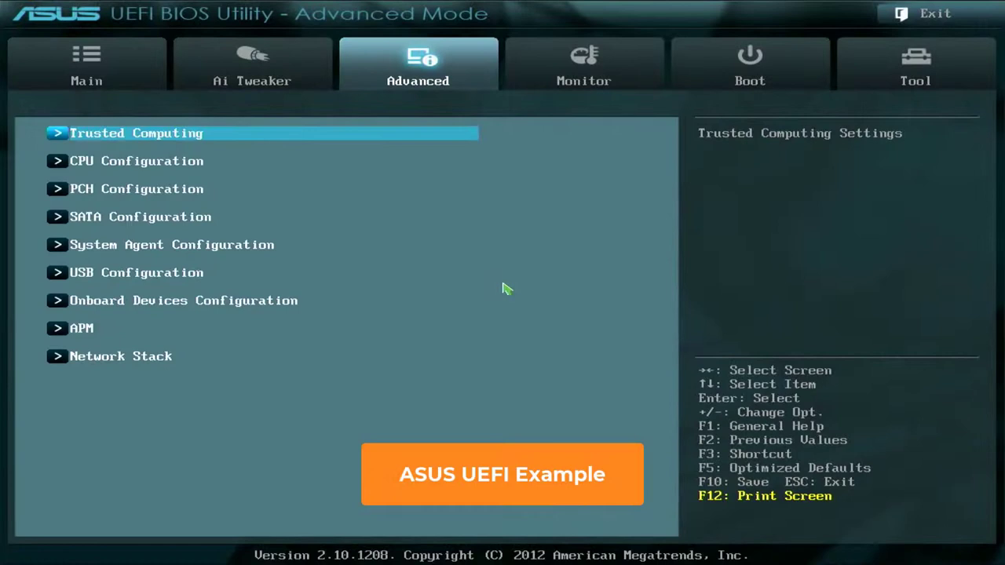
key("Down")
key("Down")
key("Down")
key("Down")
key("Down")
key("Down")
key("Down")
key("Down")
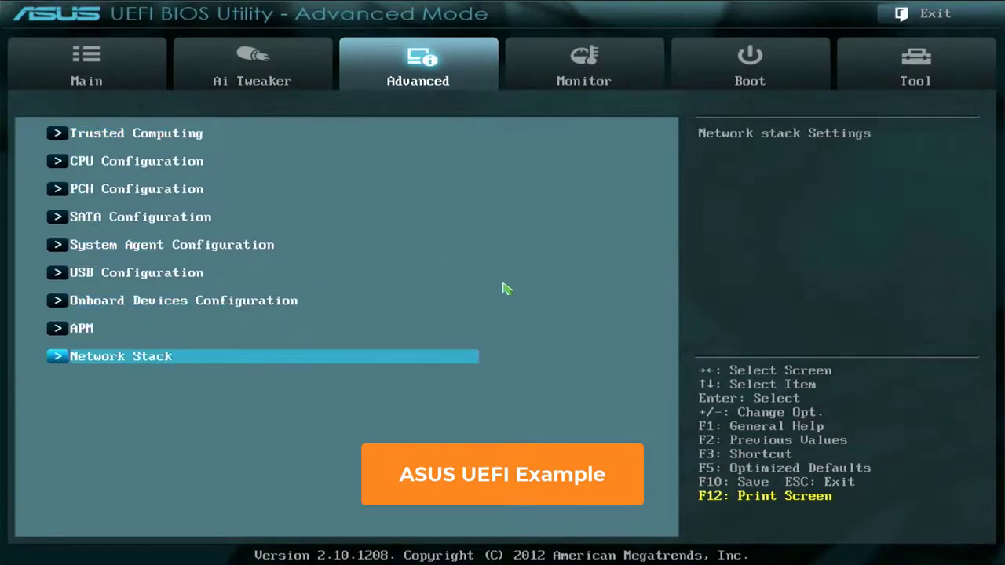
key("Return")
key("Return")
key("Down")
key("Return")
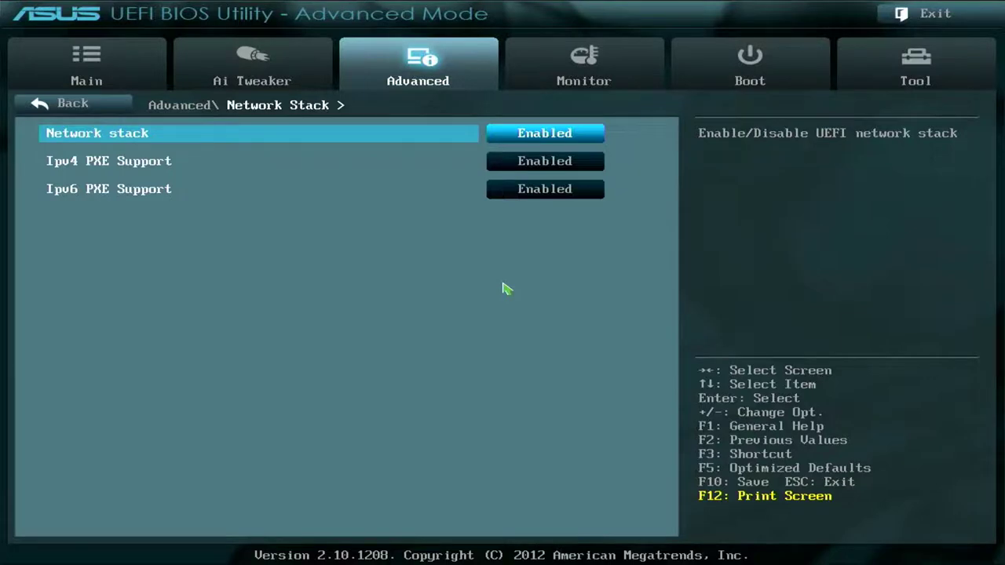
Choose Save Changes & Reset on the Exit page.
key("Right")
key("Right")
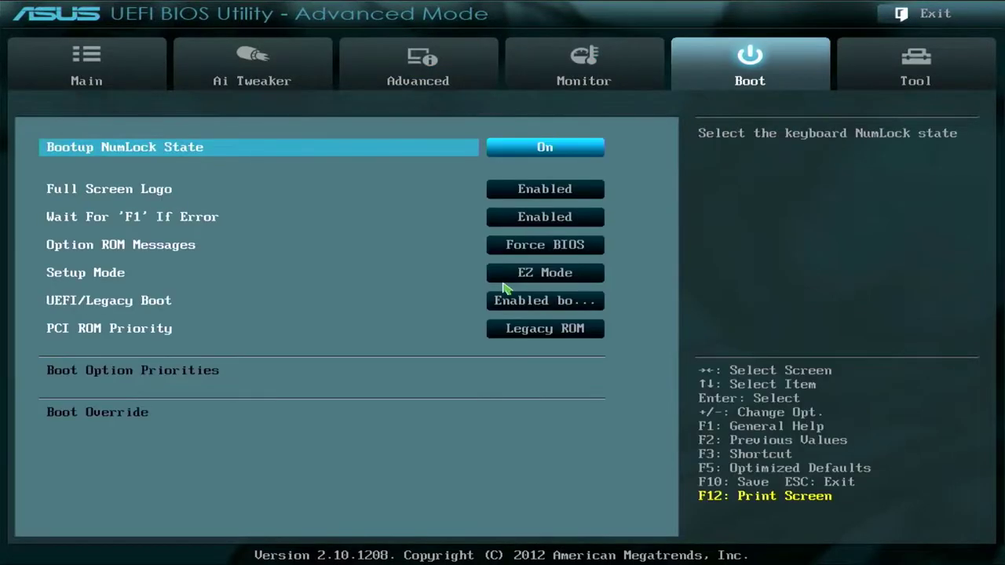
key("Right")
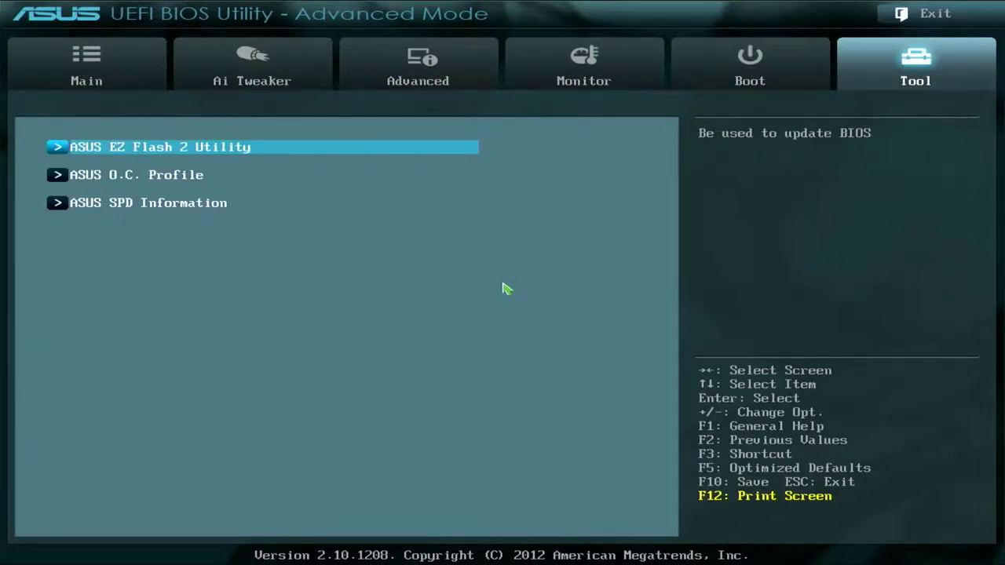
key("Right")
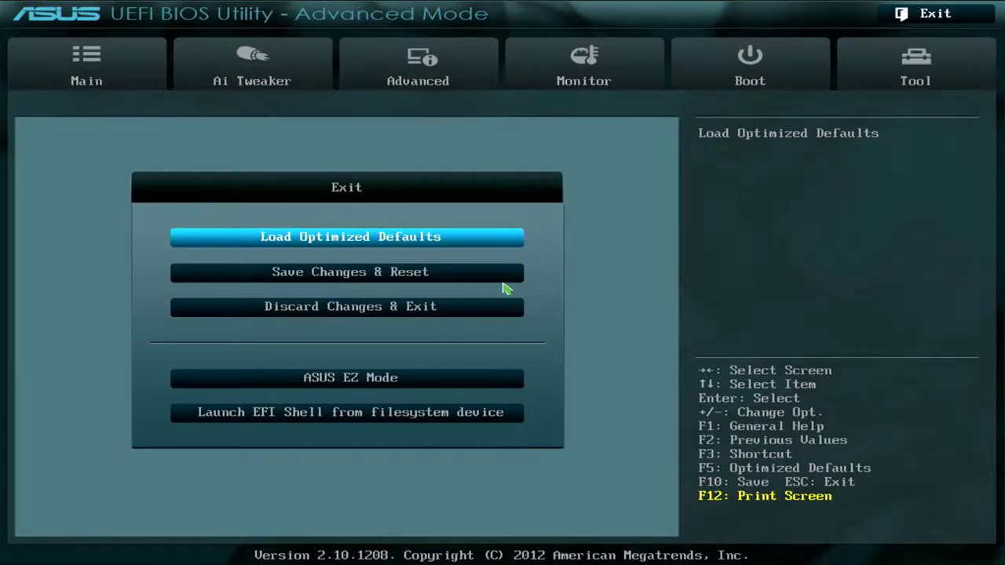
key("Down")
key("Return")
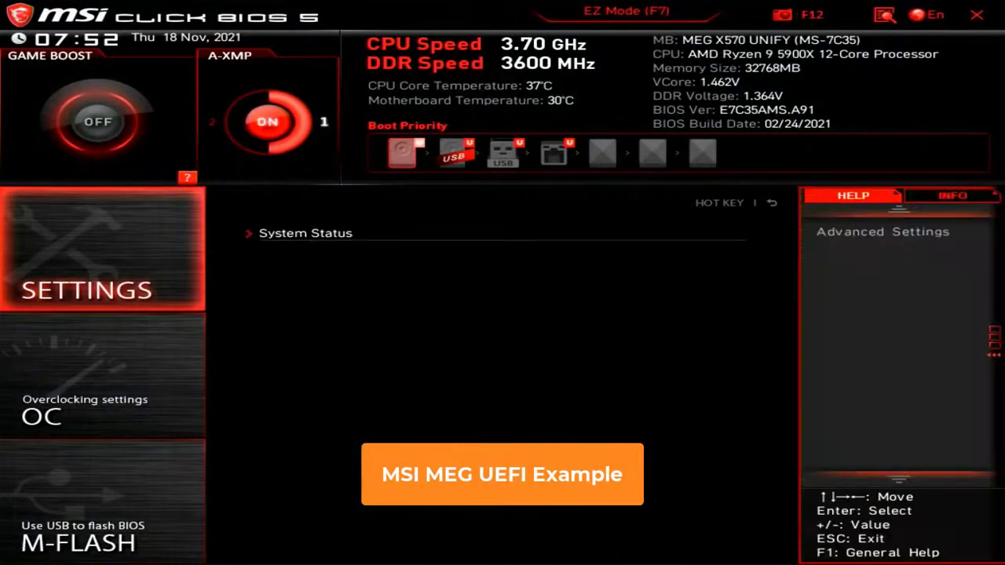
Set Network stack to Enabled under Advanced > Integrated Peripherals and save with F10.
key("Return")
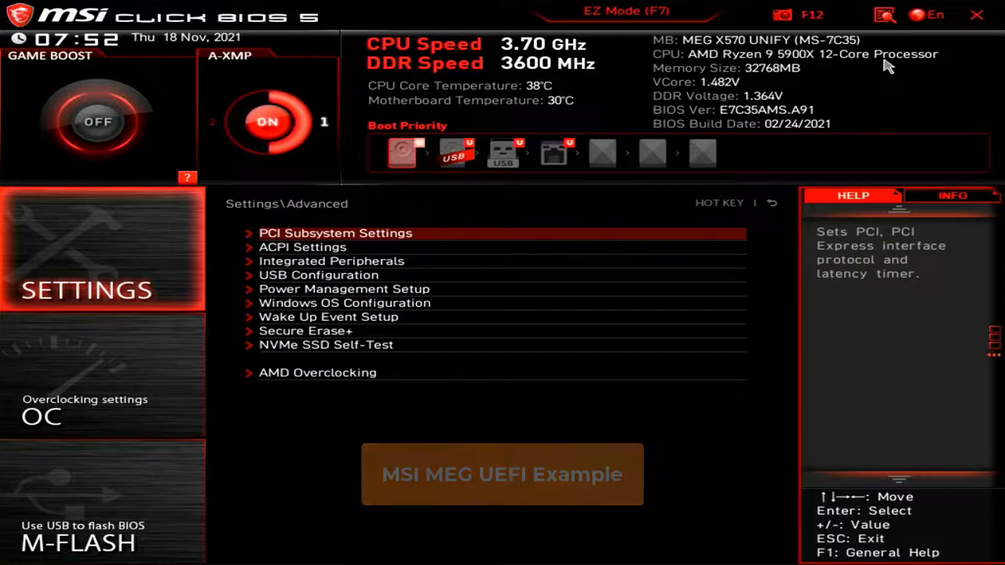
key("Down")
key("Down")
key("Return")
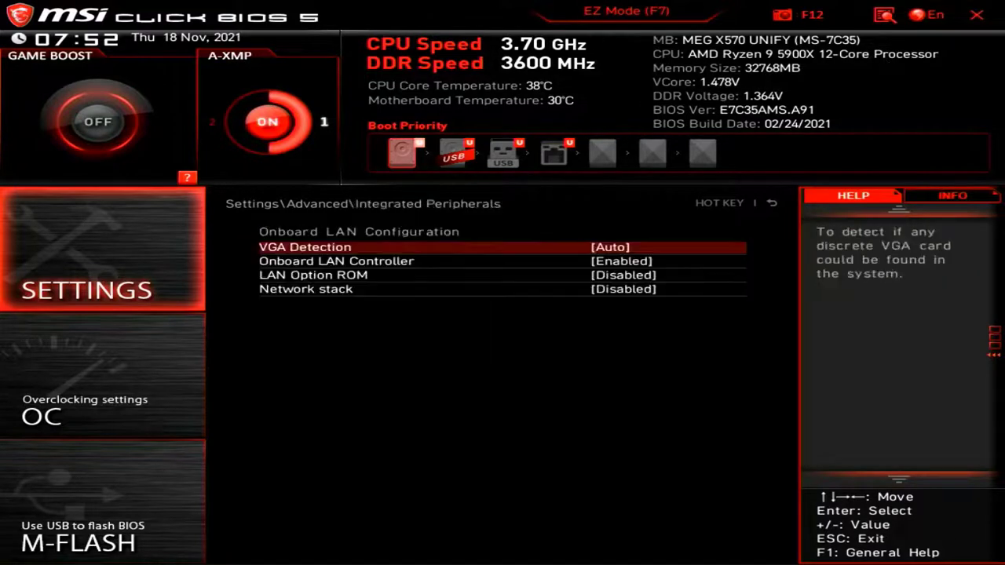
key("Down")
key("Down")
key("Down")
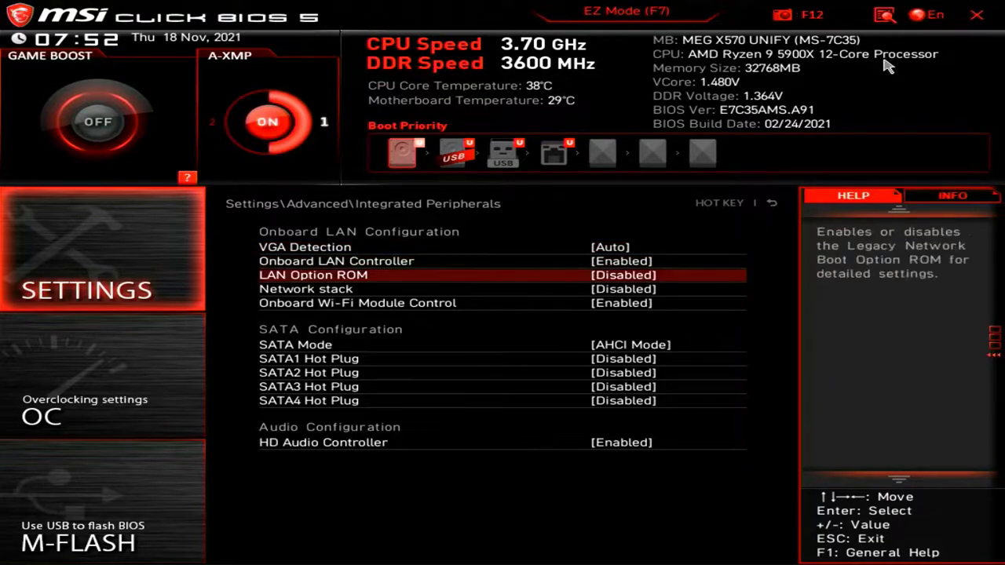
key("Return")
key("Down")
key("Return")
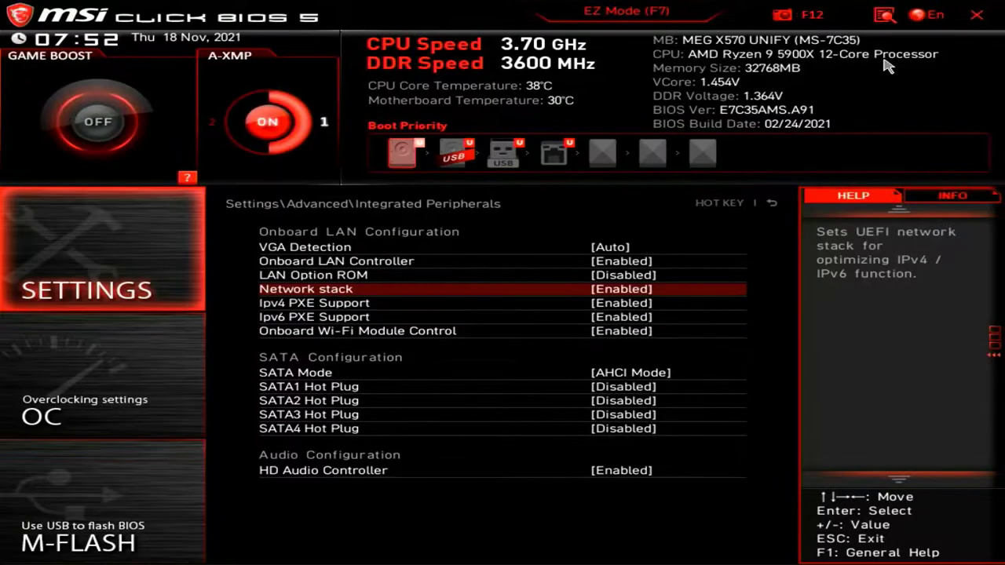
key("F10")
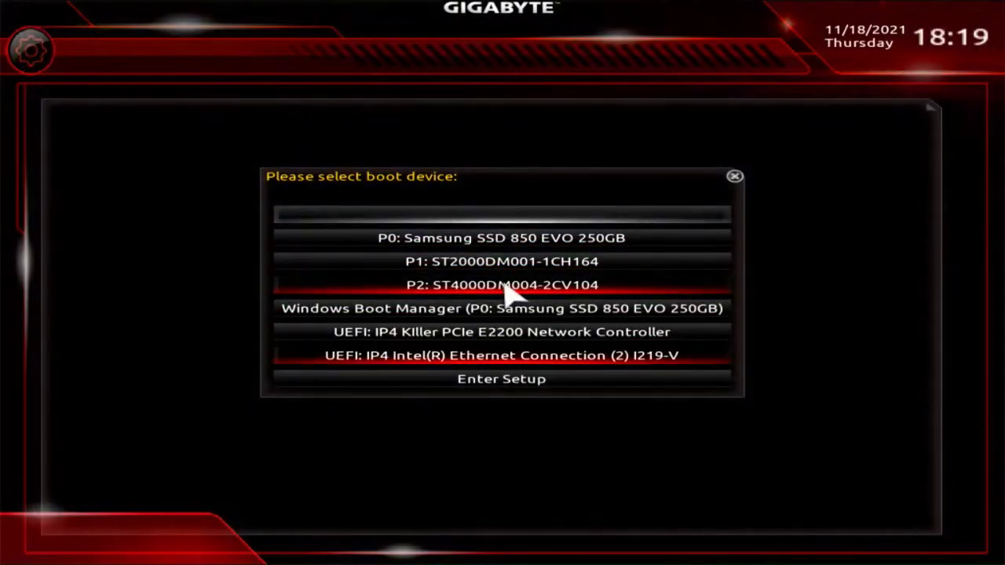
Boot from UEFI: IP4 Intel Ethernet, pick 1) BurnInTest, and maximise the BurnInTest window.
key("Return")
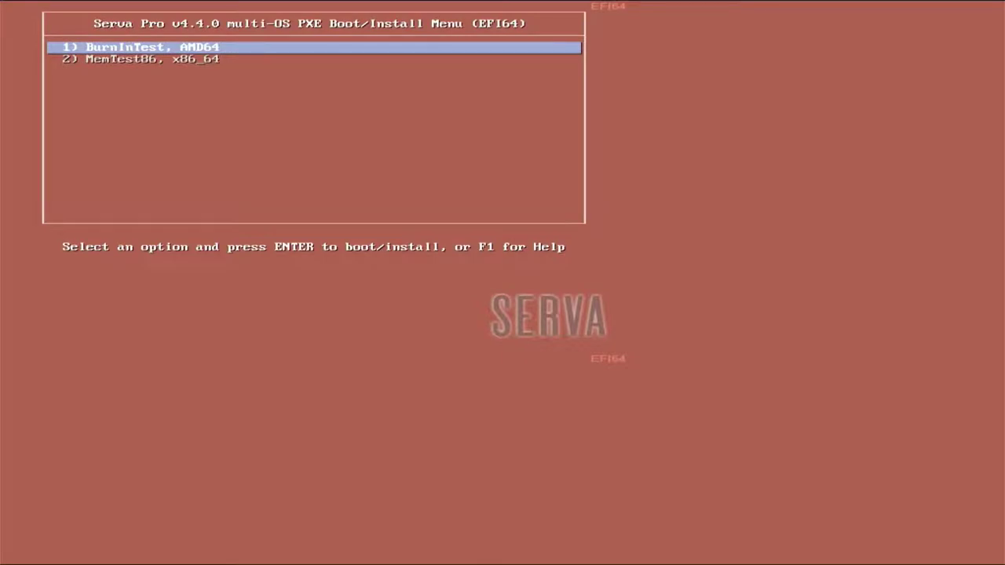
key("Return")
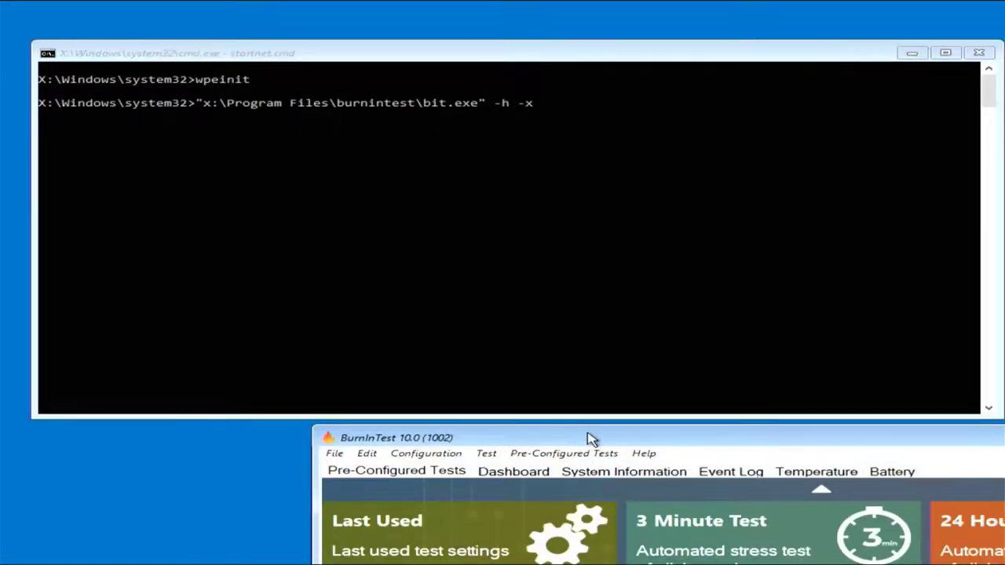
double_click(589, 438)
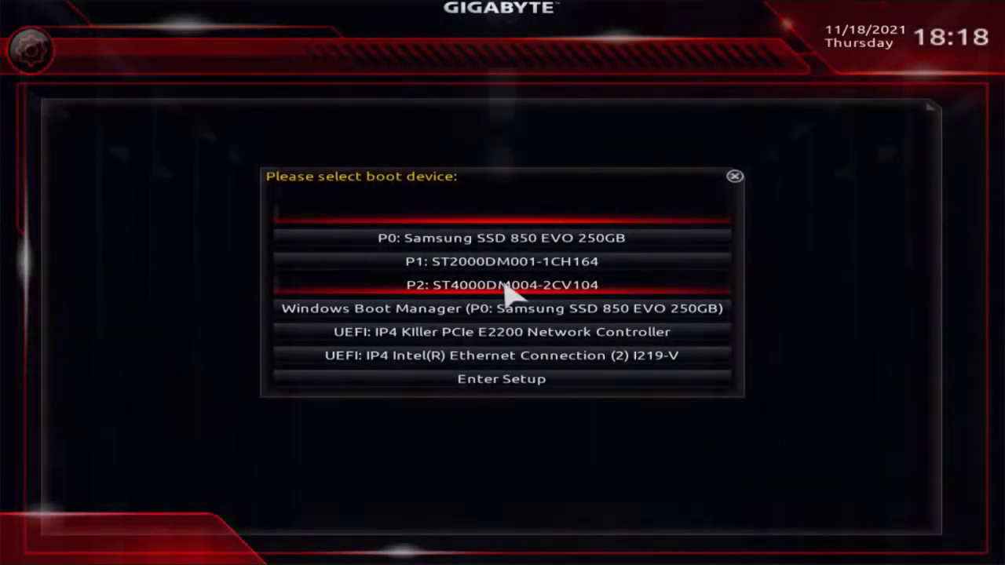
Boot from UEFI: IP4 Intel(R) Ethernet and select 2) MemTest86, x86_64 in the PXE menu.
key("Down")
key("Down")
key("Down")
key("Down")
key("Down")
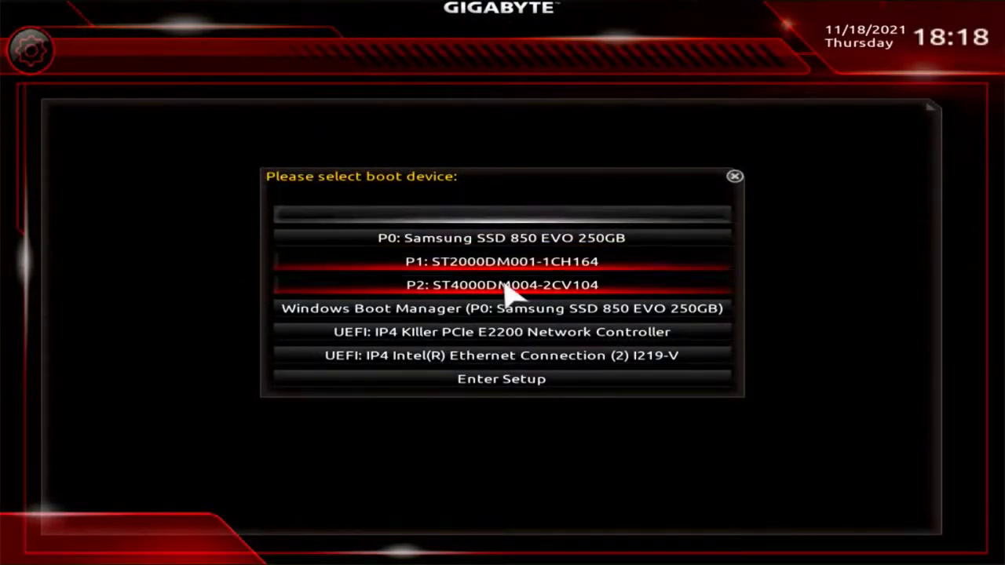
key("Down")
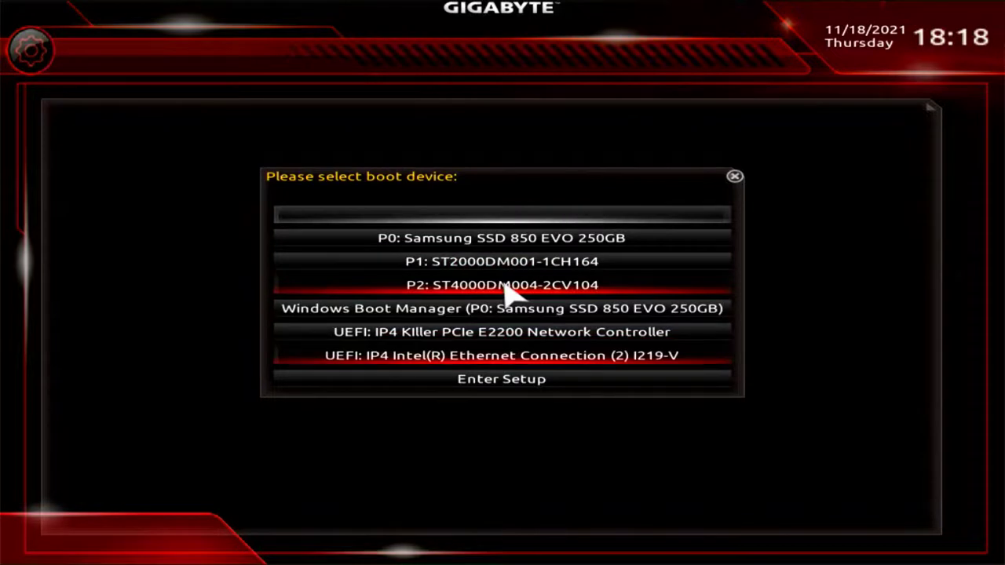
key("Return")
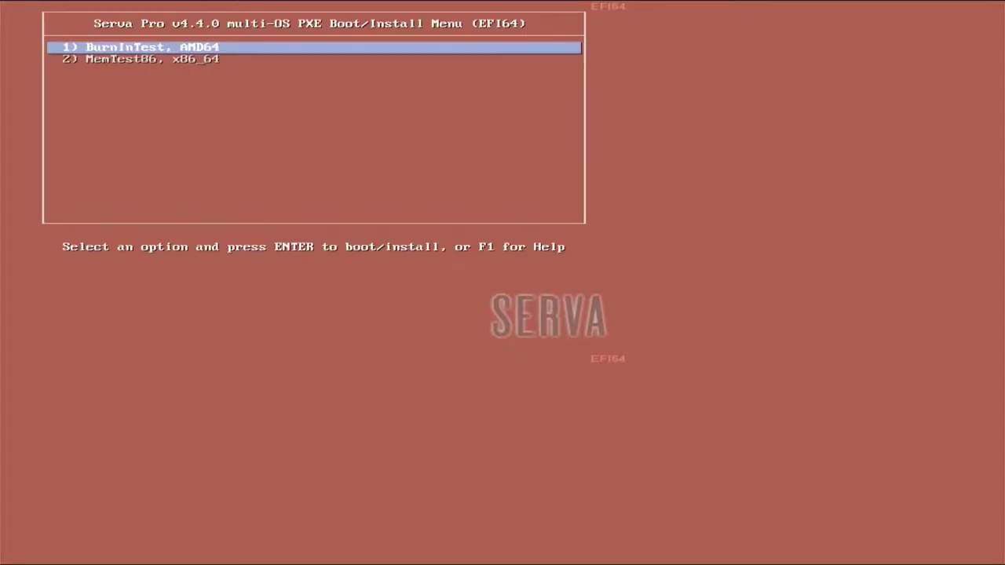
key("Down")
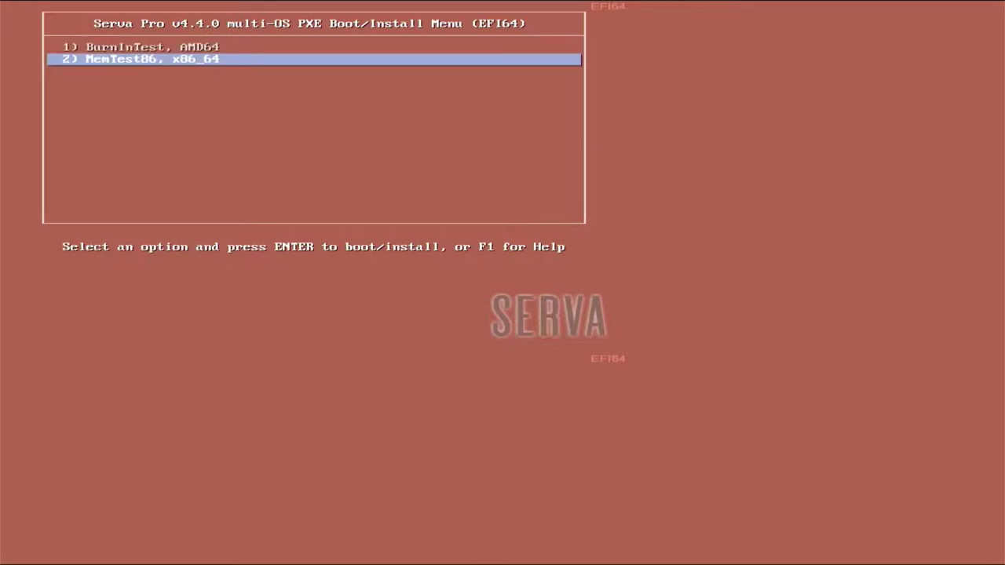
key("Return")
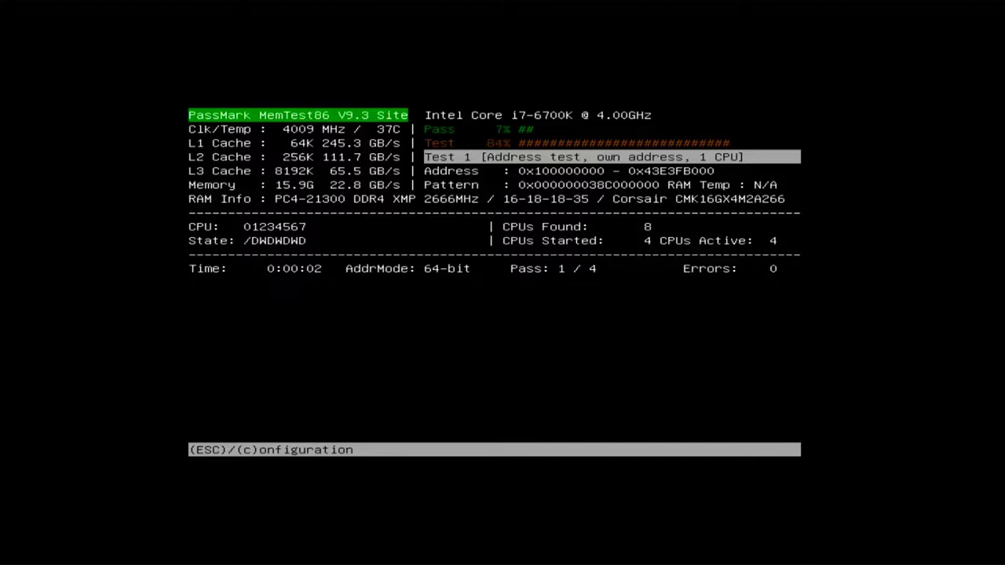
Open the MemTest86 settings popup with C and choose 3 to return to the main menu.
key("c")
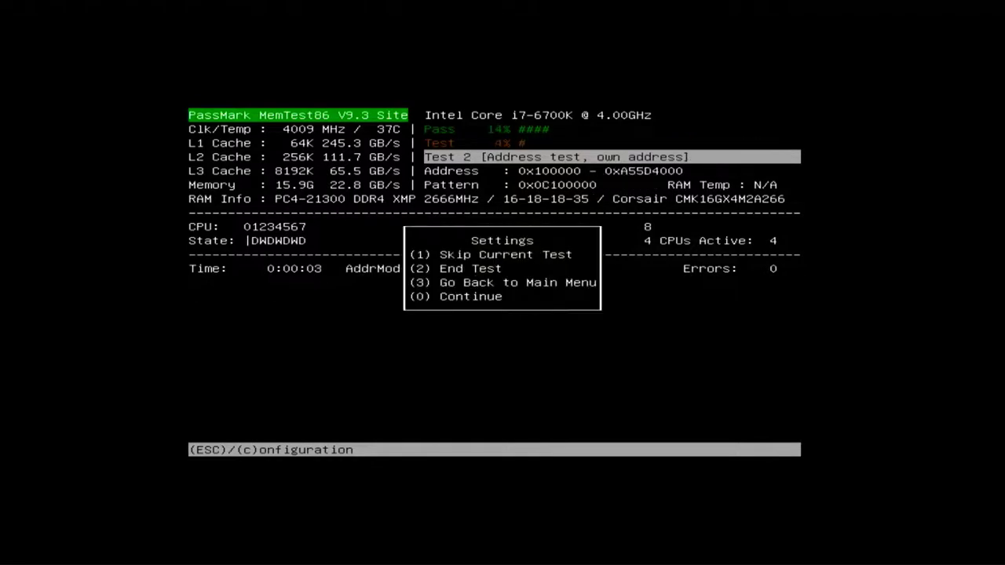
key("3")
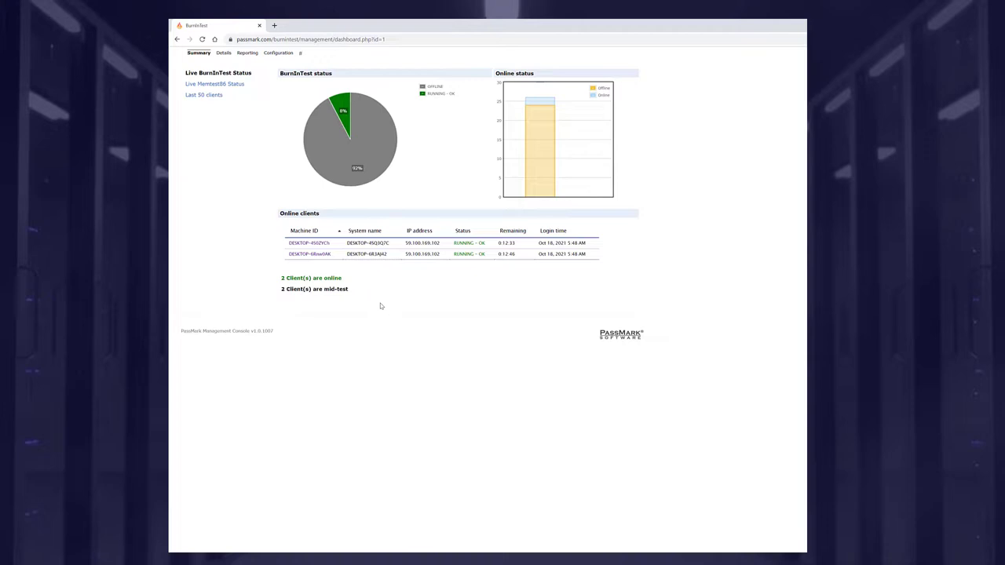
View a running client's Details, then set the Reporting page's Program Type to BurnInTest.
left_click(323, 254)
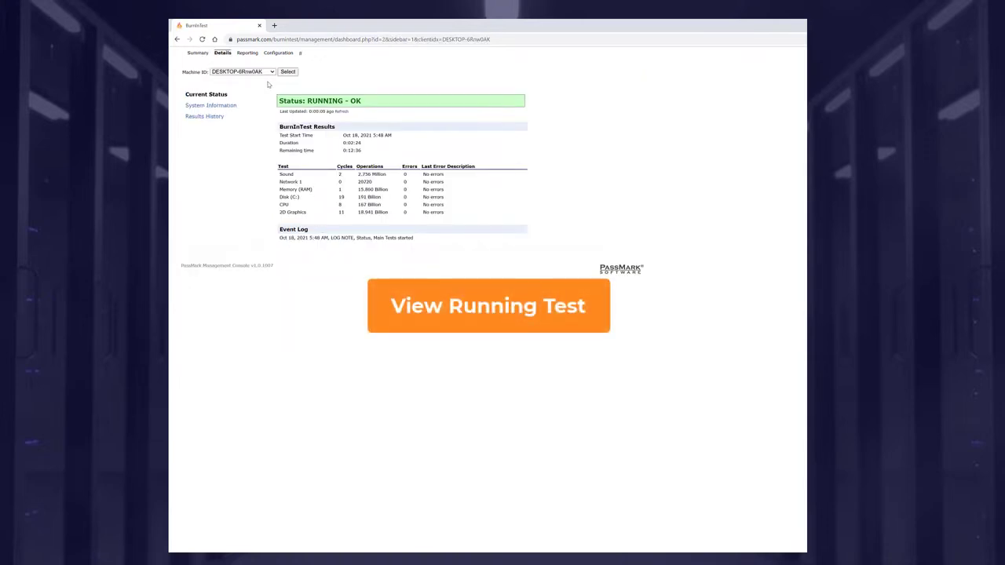
left_click(248, 53)
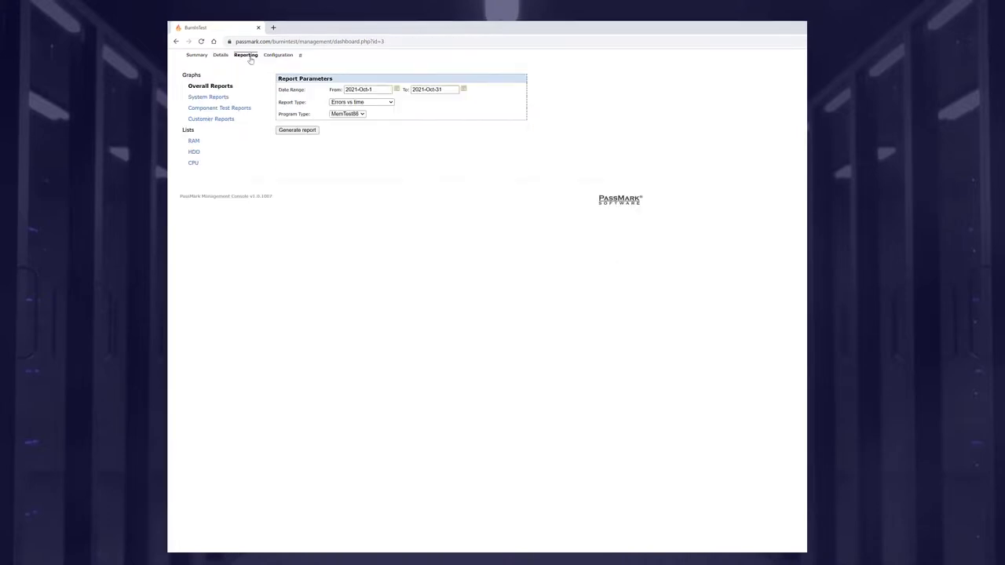
left_click(339, 113)
left_click(341, 118)
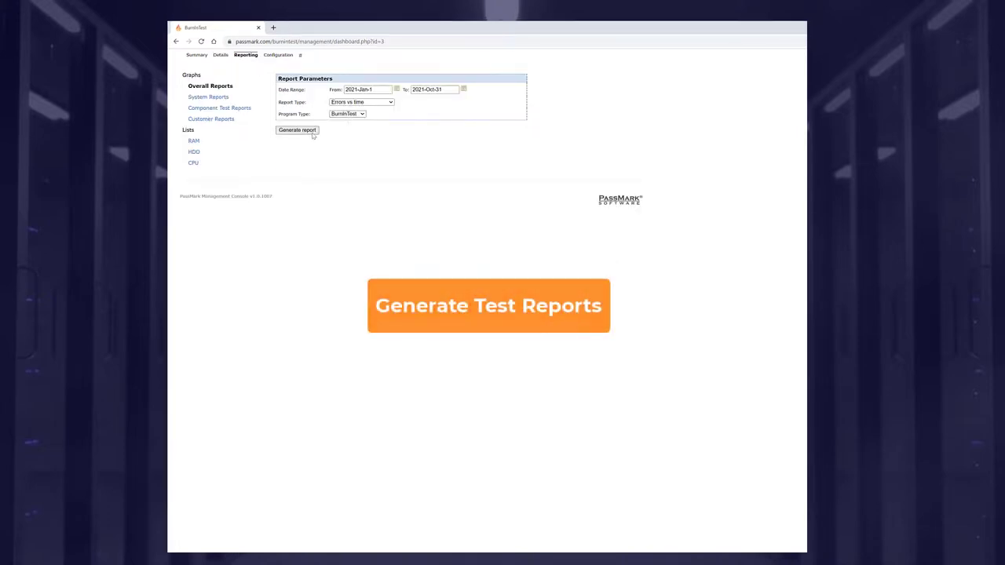